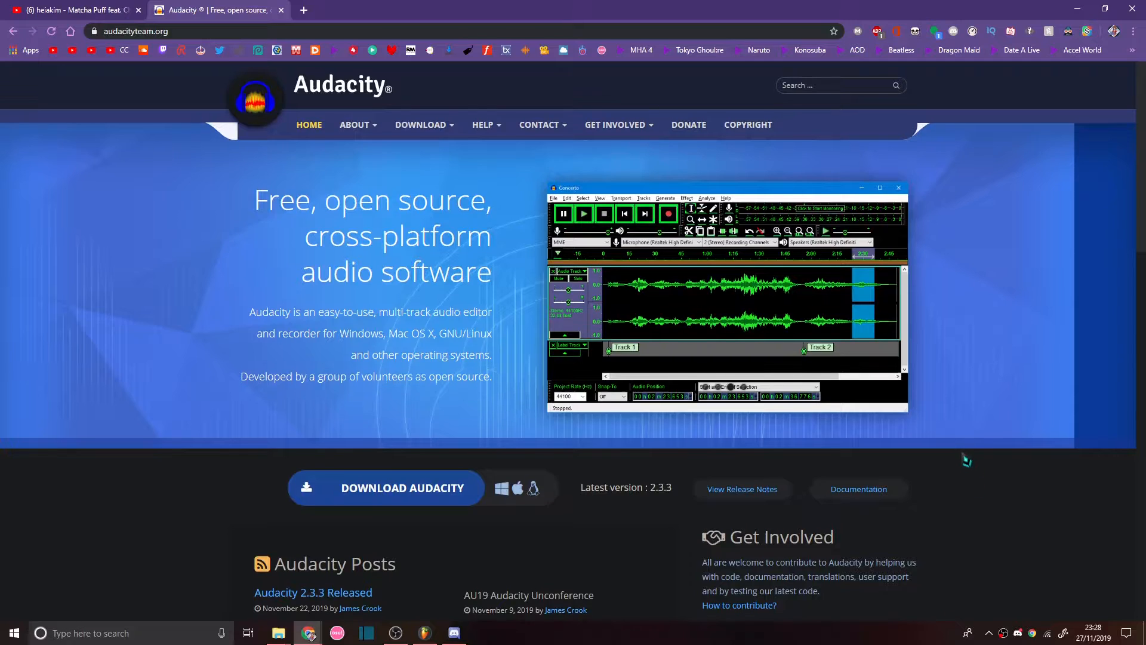
Look over the Audacity home page, including its download area, posts and feature list.
scroll(965, 464, down, 6)
scroll(963, 453, down, 3)
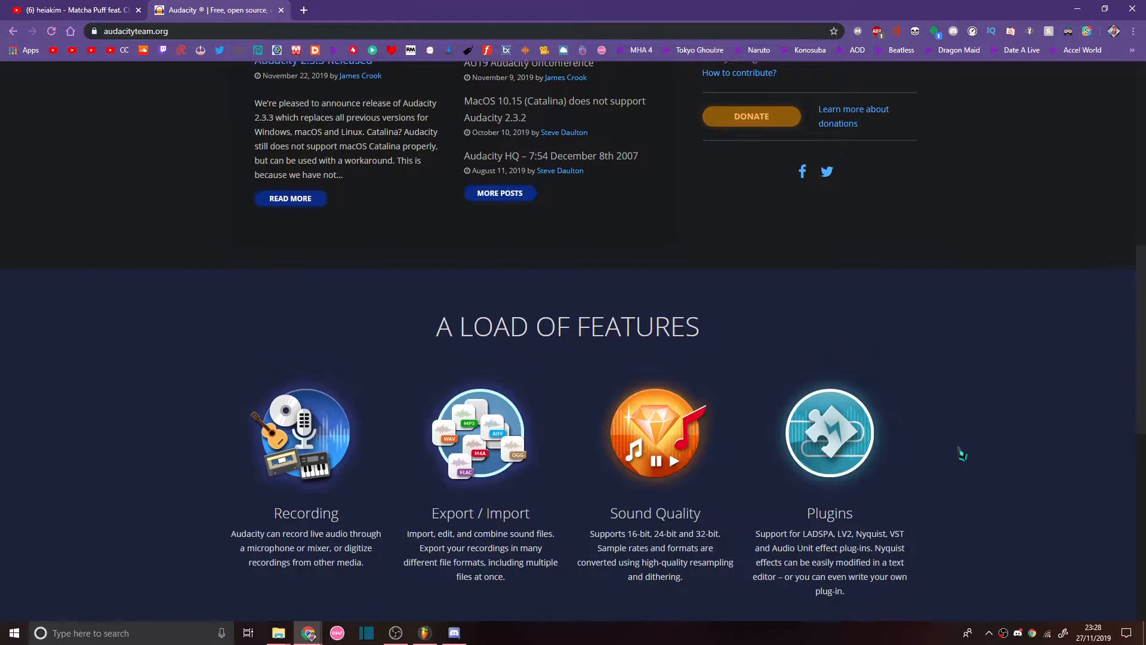
scroll(962, 454, up, 9)
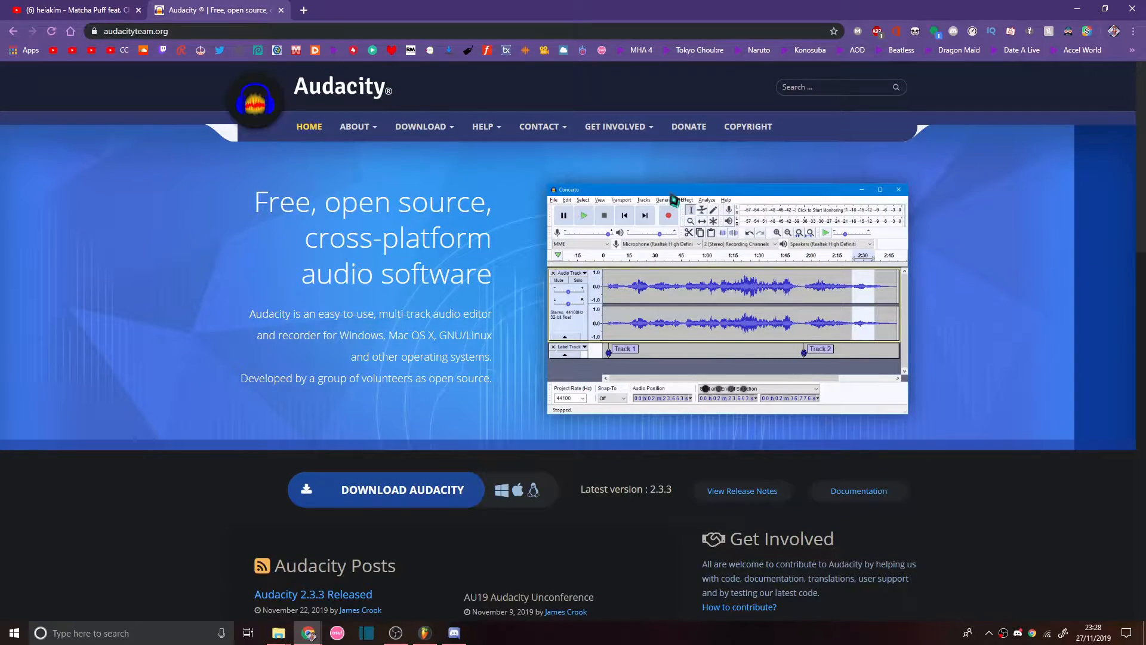
scroll(935, 267, down, 9)
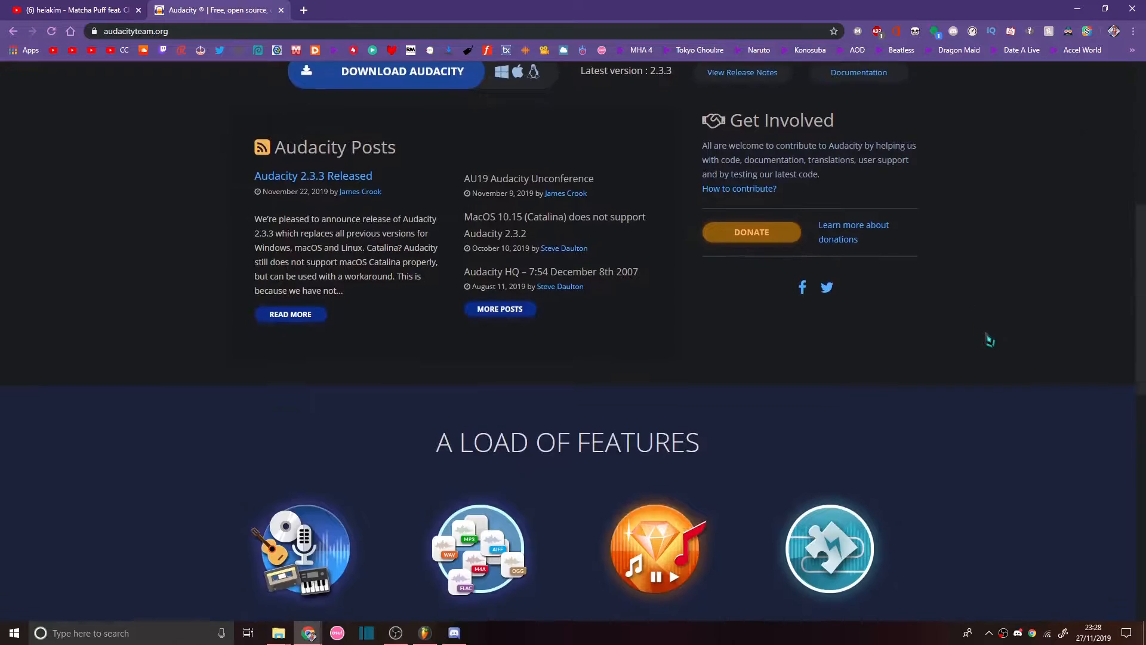
scroll(992, 350, down, 4)
scroll(1021, 373, up, 5)
scroll(1032, 428, up, 8)
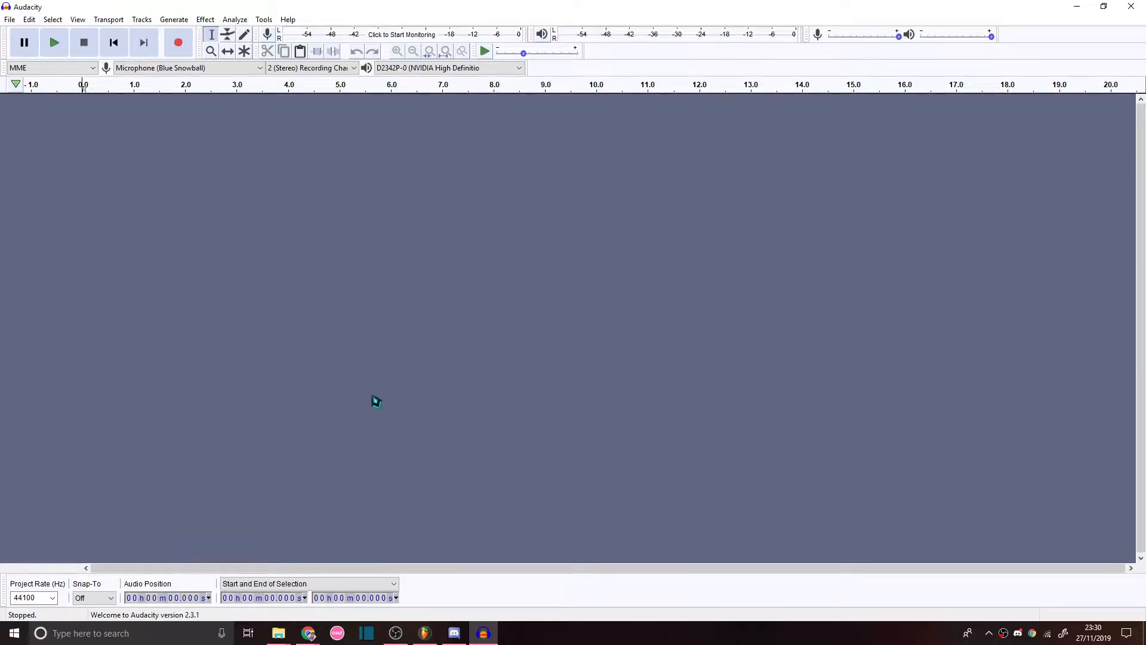
Import the heiakim - Matcha Puff audio file from the My random MP3 audio folder into the empty Audacity project.
mouse_move(279, 632)
click(248, 600)
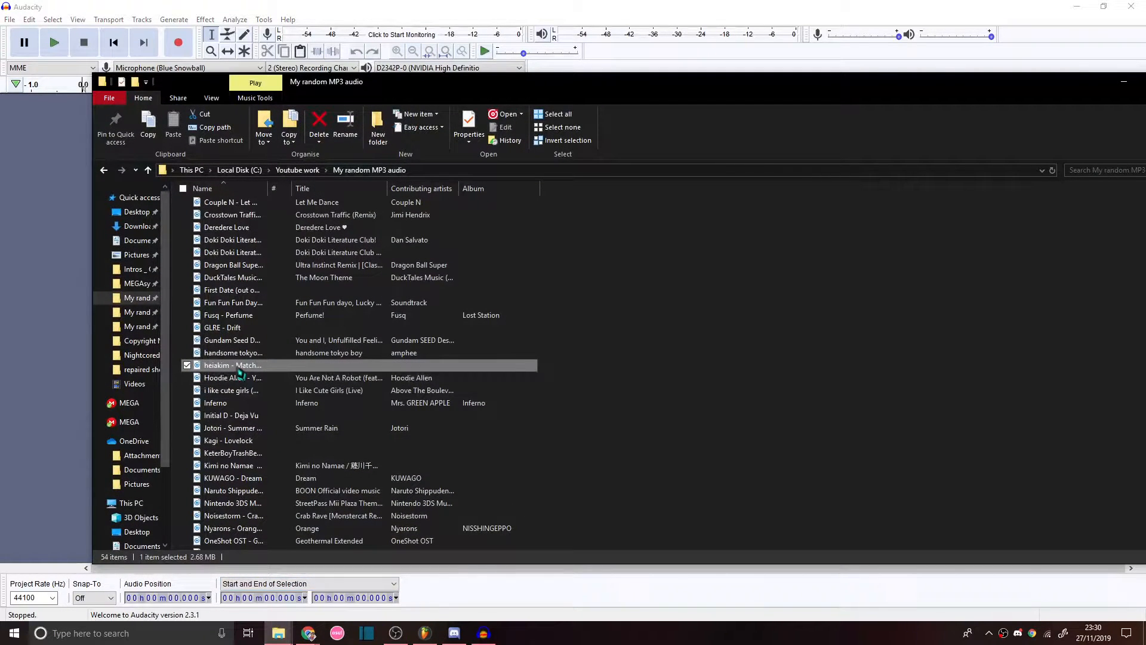
drag(241, 366, 39, 171)
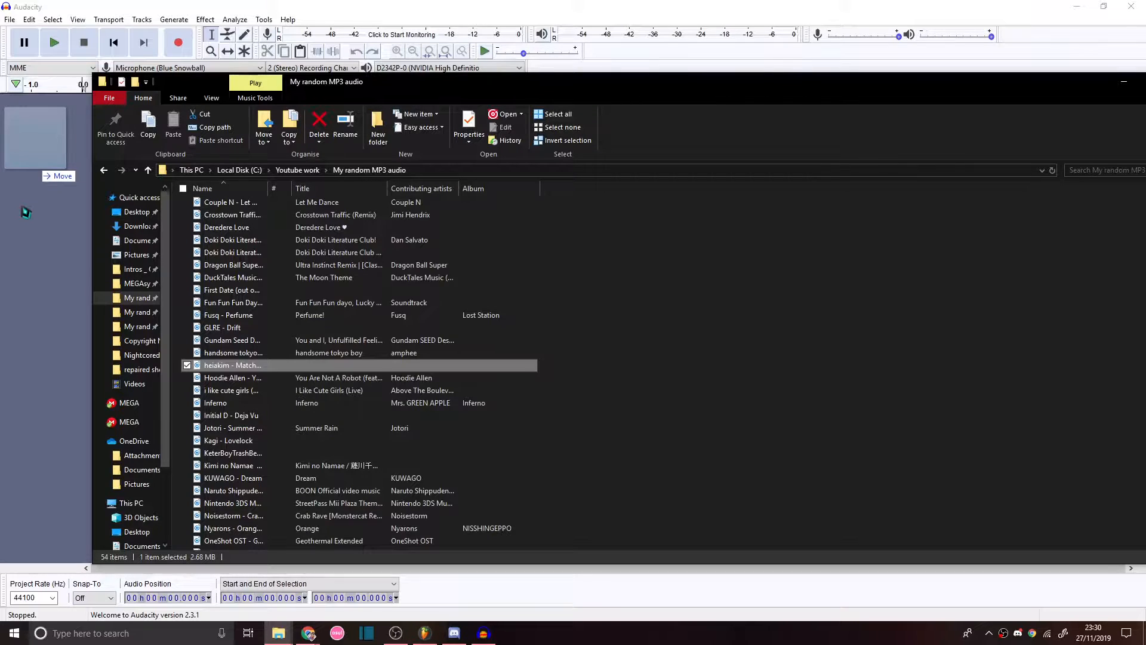
drag(23, 208, 23, 209)
click(1123, 81)
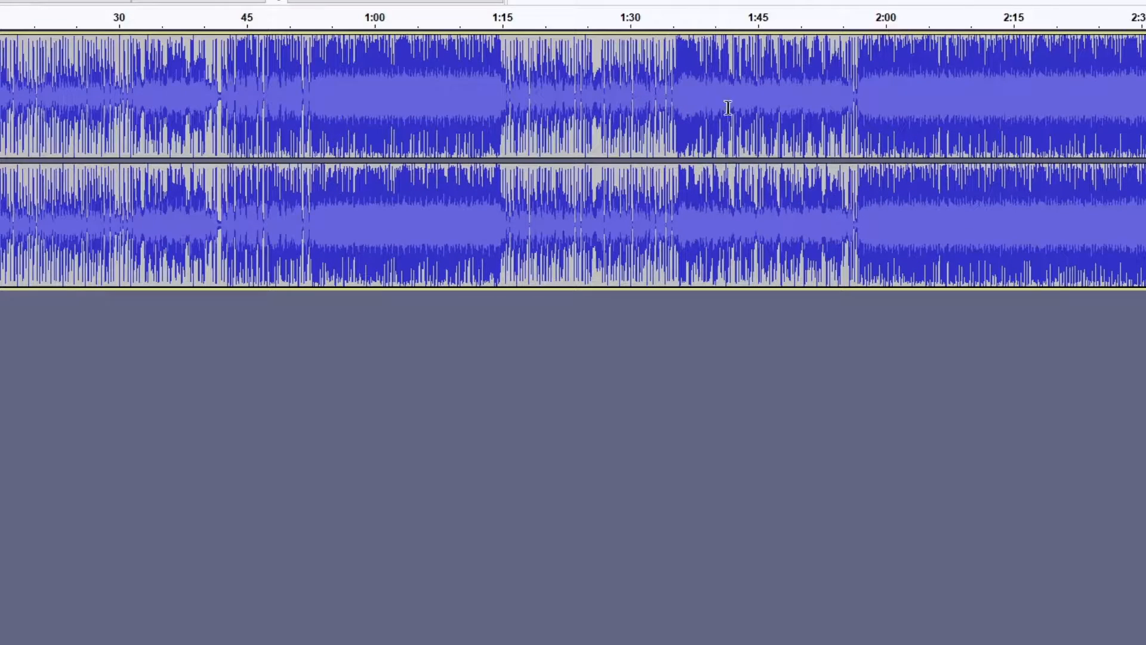
Play the imported song from the start, skip ahead to about 10 seconds, and stop playback.
click(55, 42)
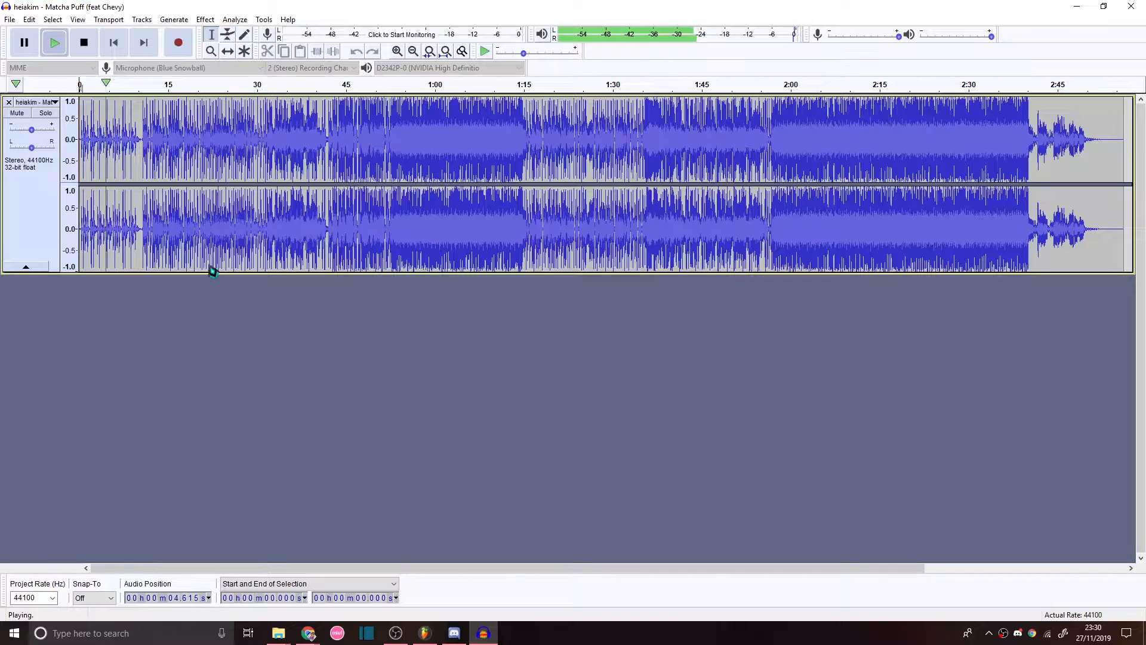
click(138, 88)
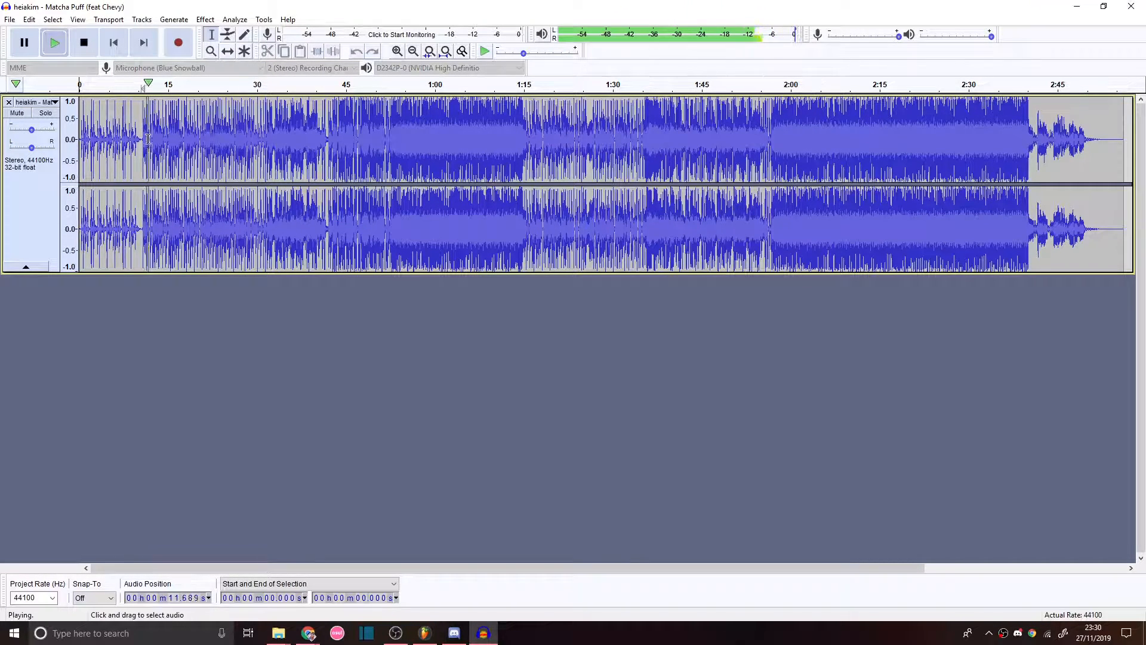
click(55, 45)
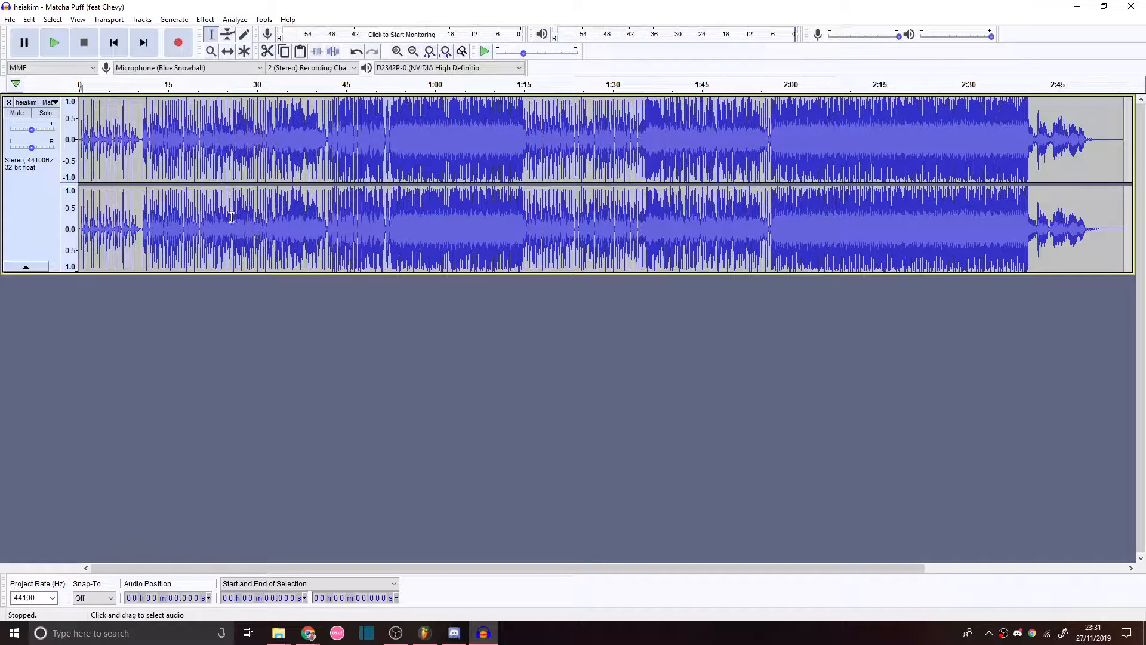
Select the whole track and apply Change Pitch with a percent change of 8.117.
double_click(1059, 195)
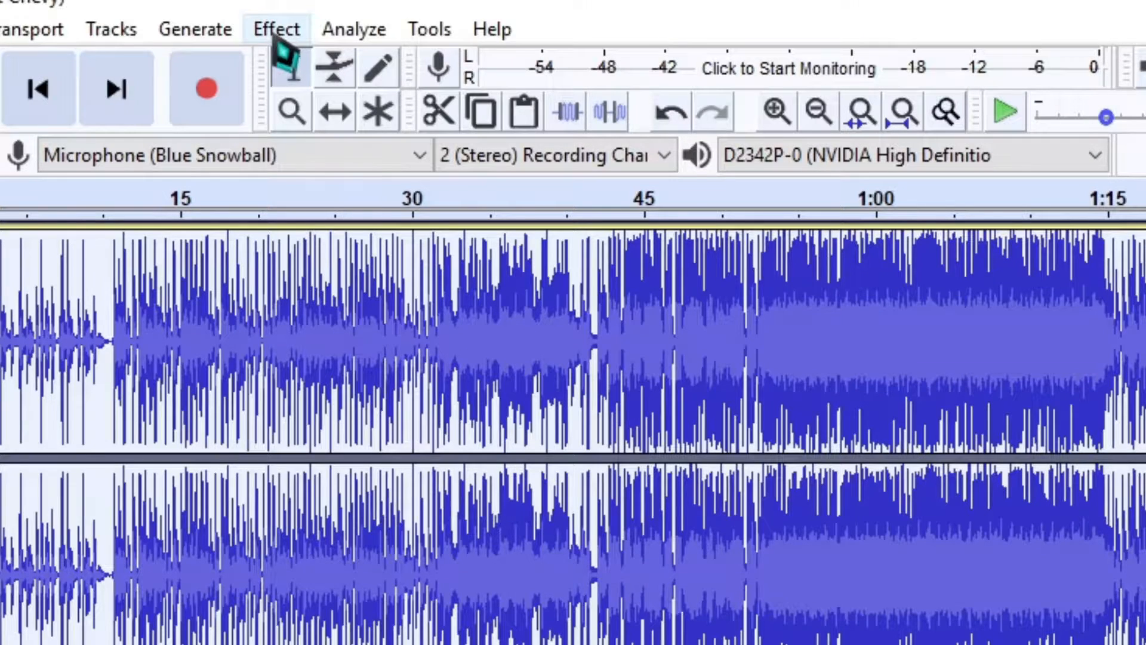
click(205, 21)
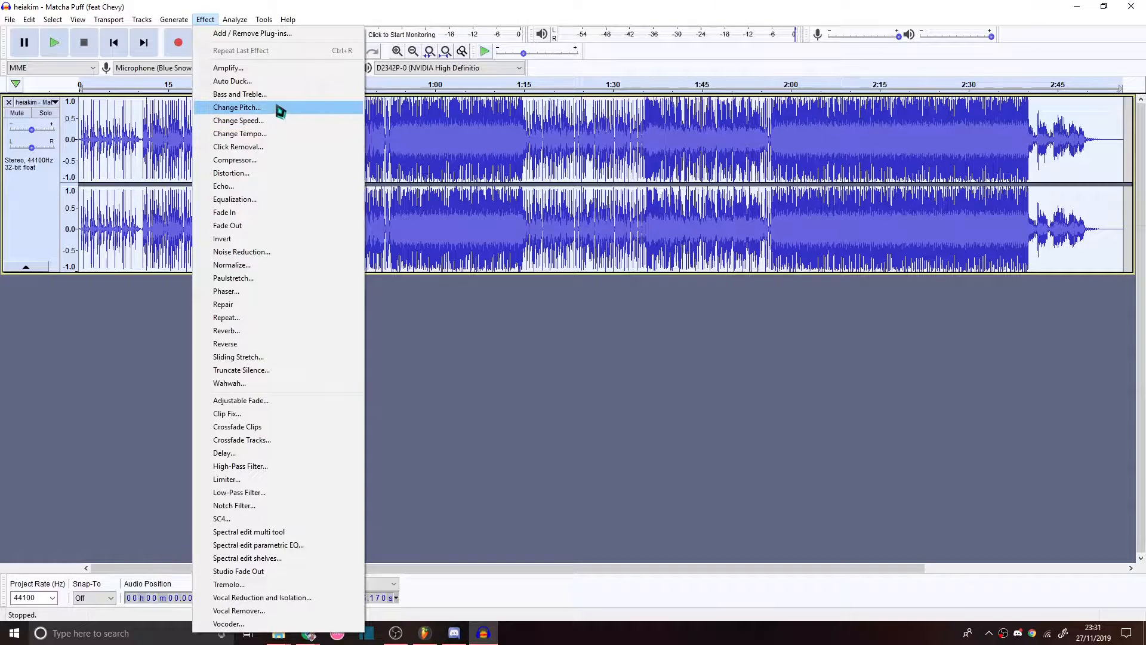
click(275, 112)
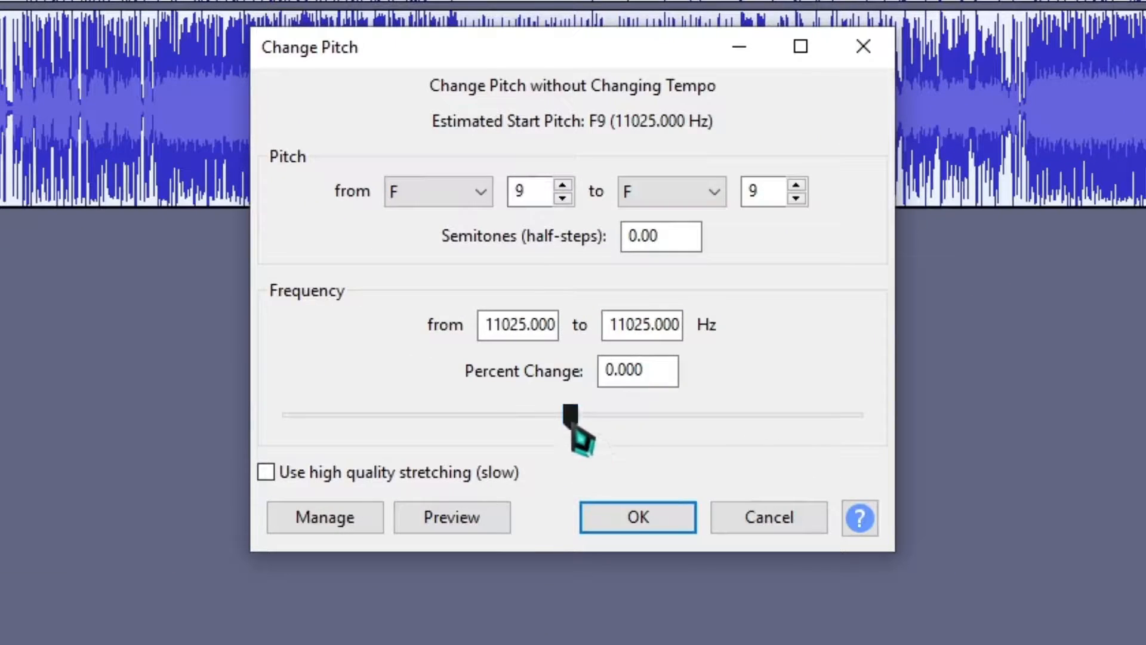
mouse_move(573, 425)
mouse_down()
mouse_move(609, 425)
mouse_move(475, 425)
mouse_move(743, 431)
mouse_move(586, 431)
mouse_up()
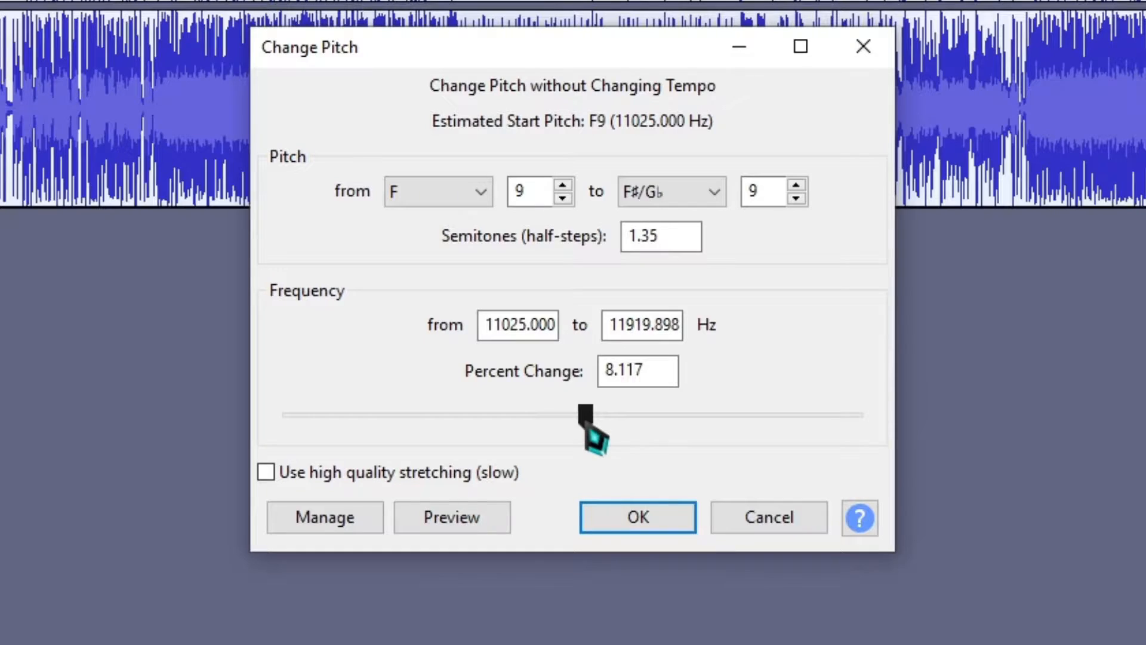
click(672, 527)
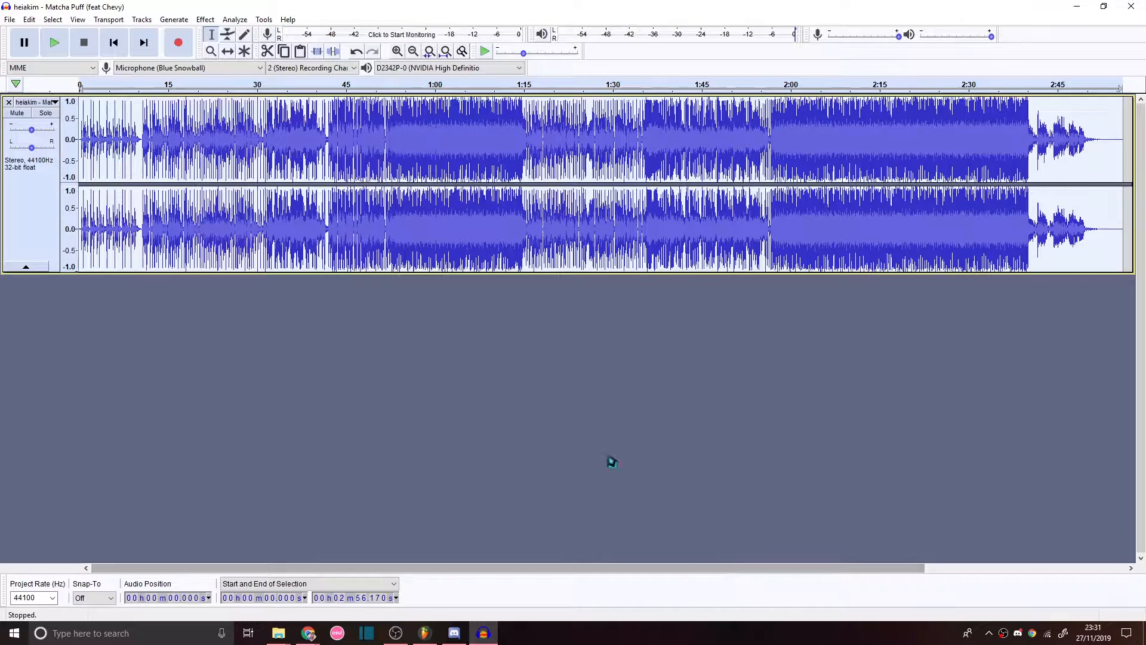
Listen to the pitch-shifted track from the start and from about 10 seconds, and stop playback.
key(space)
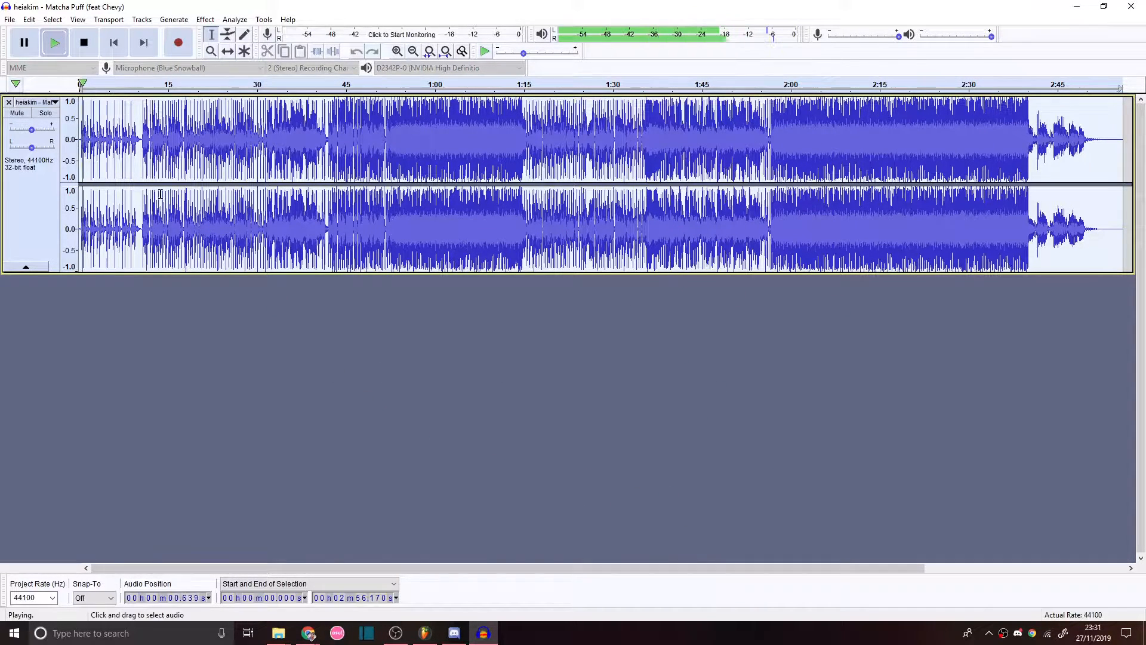
key(space)
key(space)
click(141, 84)
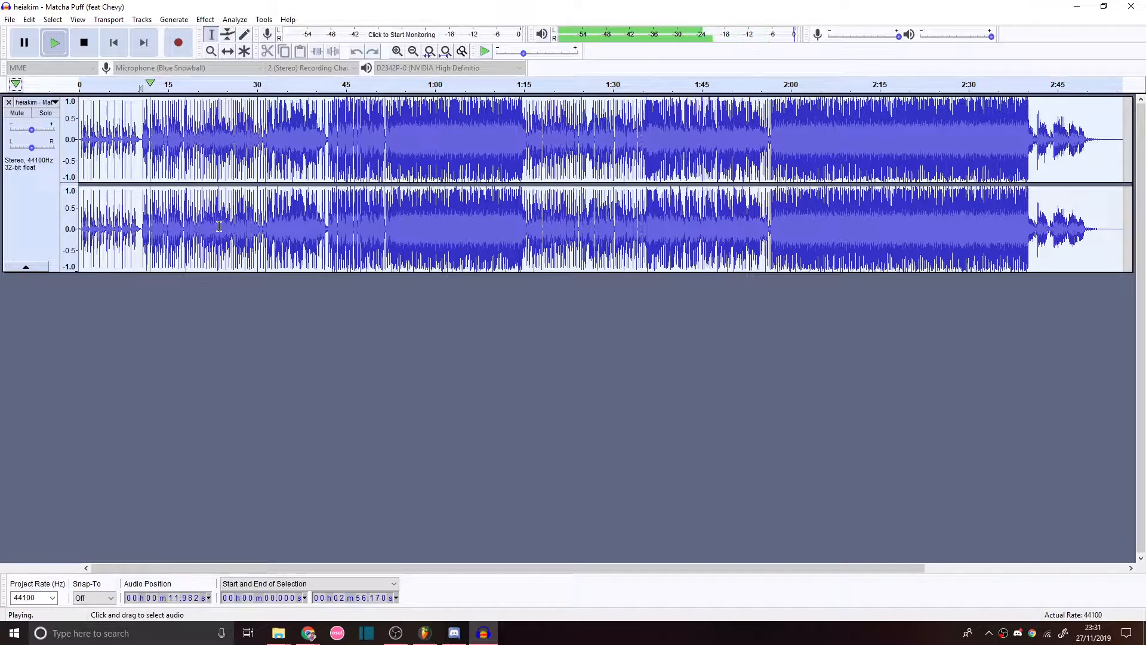
key(space)
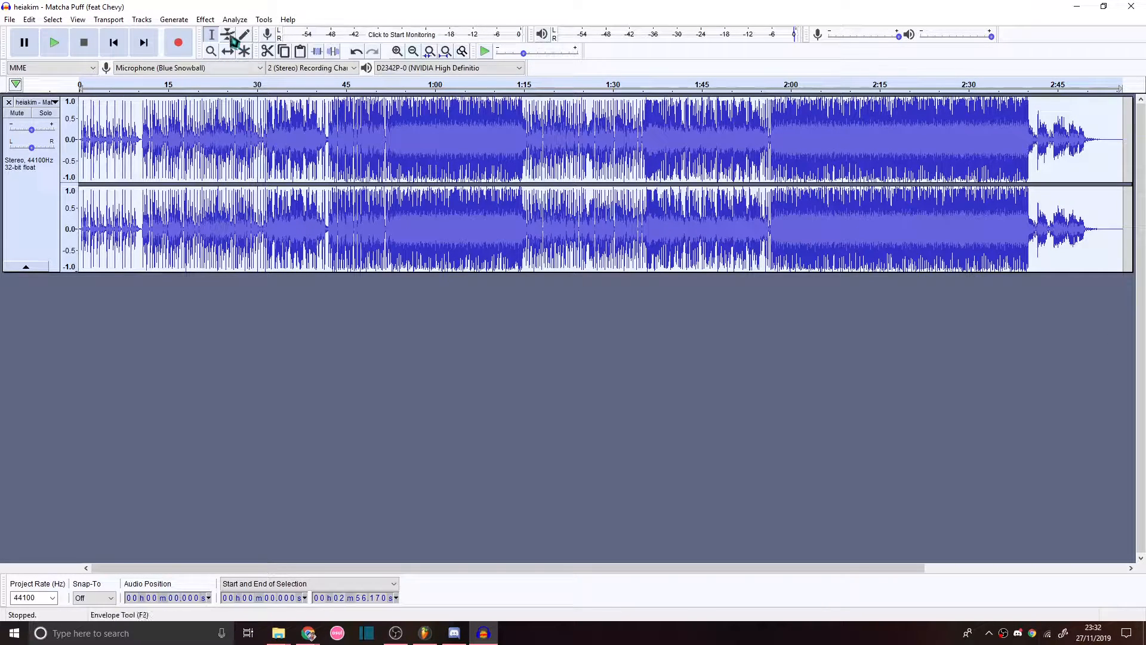
Apply Change Speed to the whole track with a speed multiplier of 1.061 (6.072 percent).
click(205, 20)
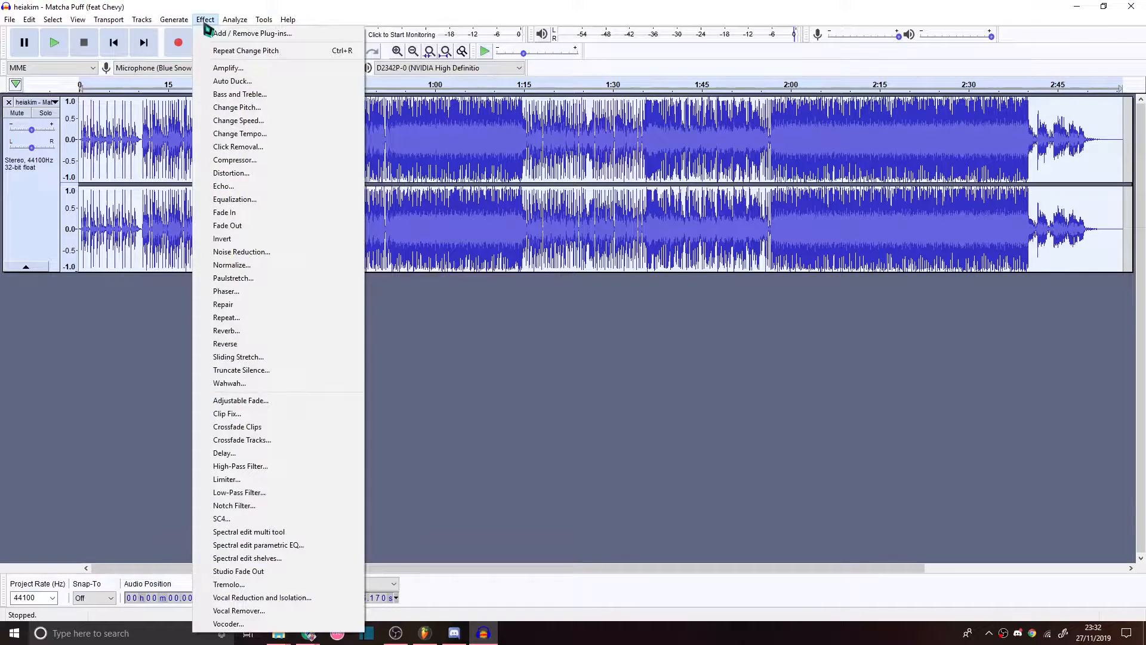
click(268, 123)
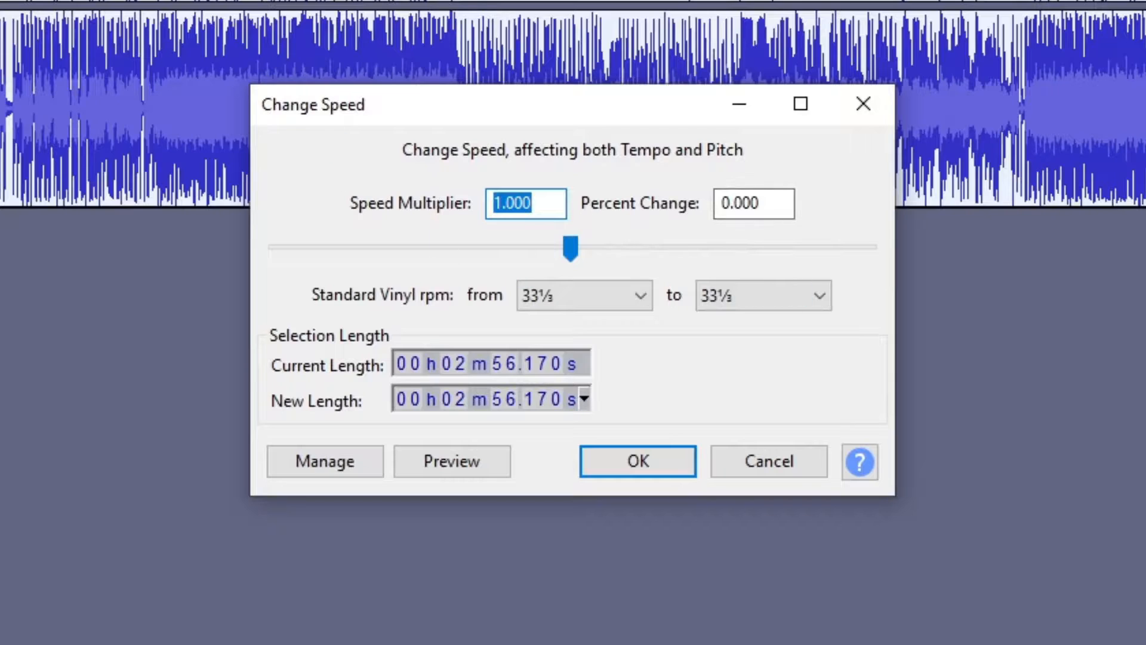
drag(567, 251, 583, 274)
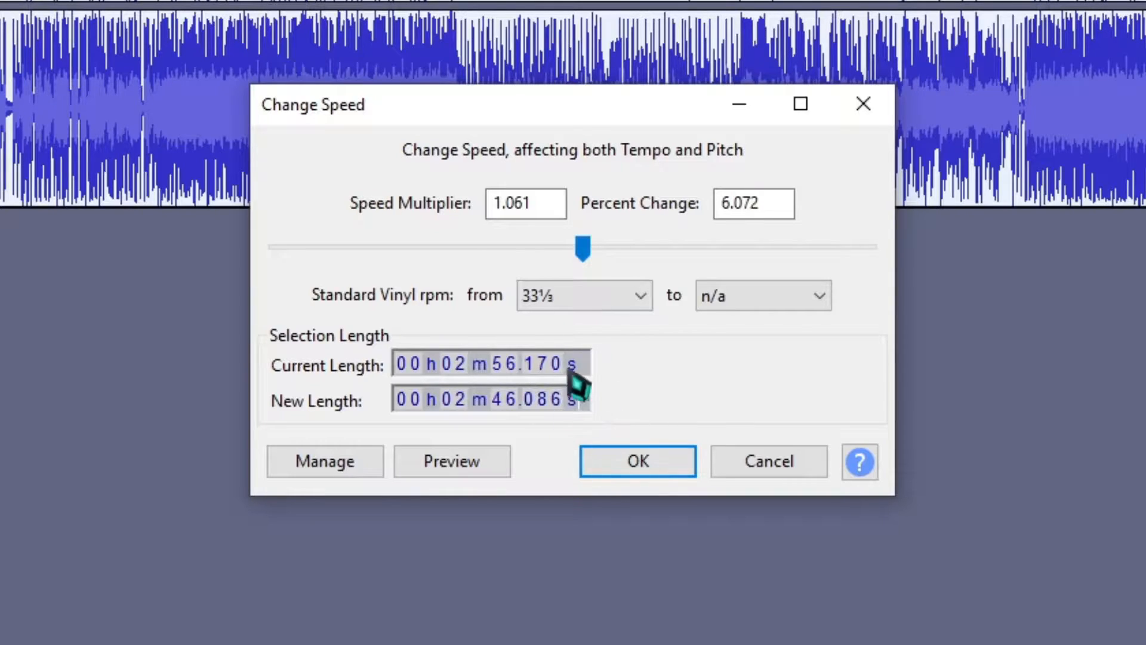
click(642, 470)
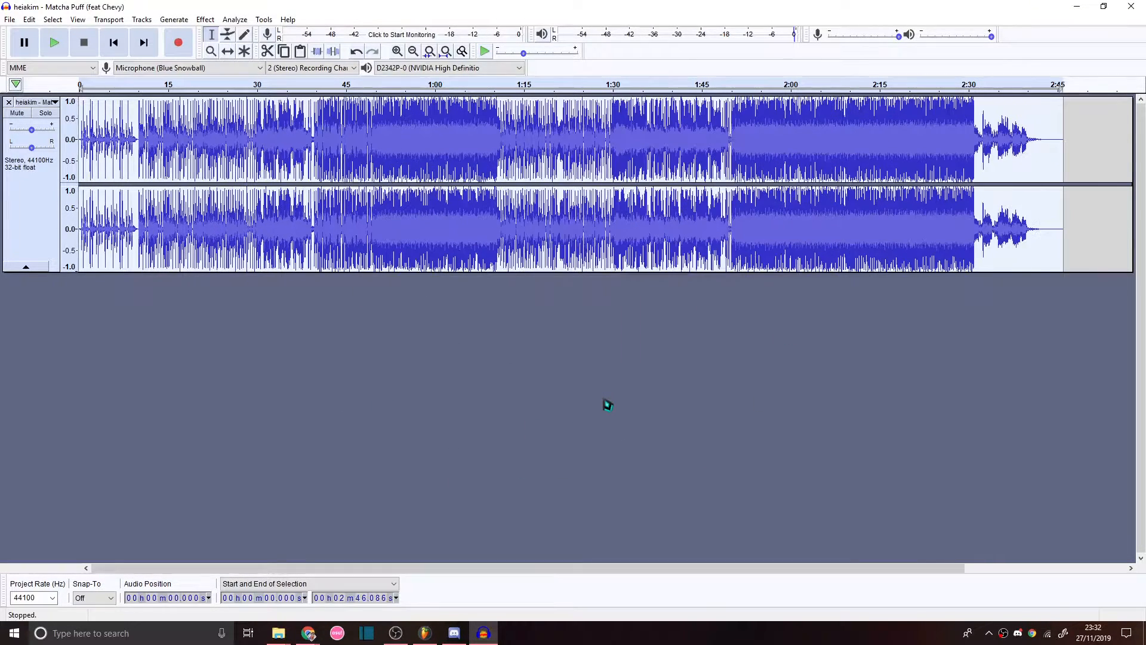
Preview the sped-up track from the beginning and again from about 10 seconds, ending with playback stopped.
key(space)
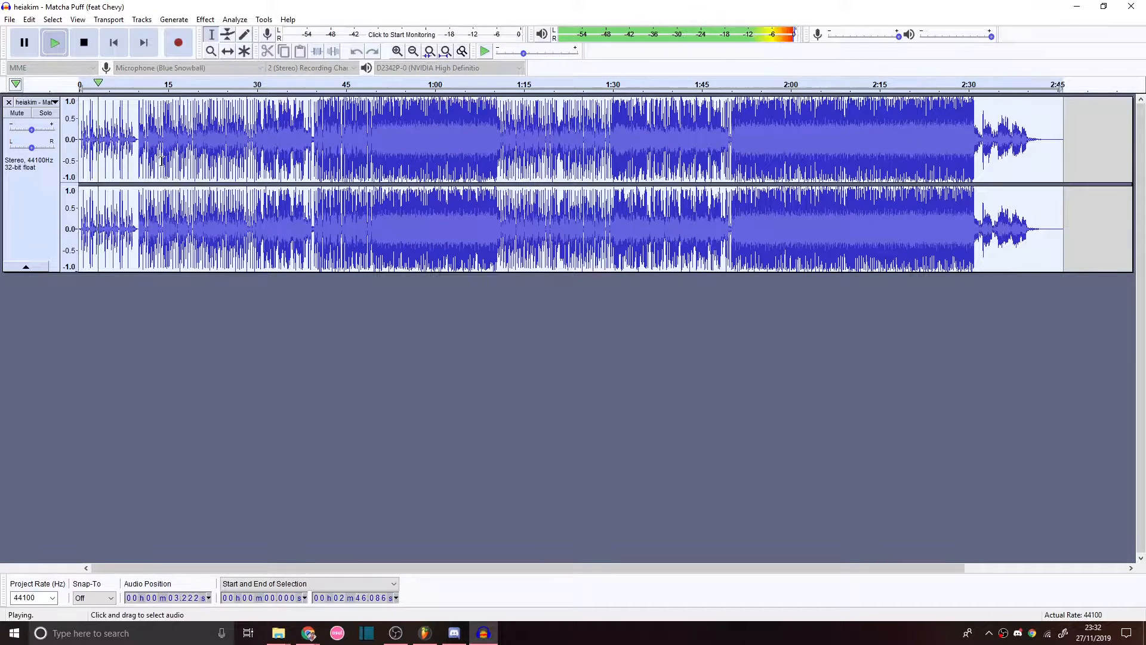
click(138, 85)
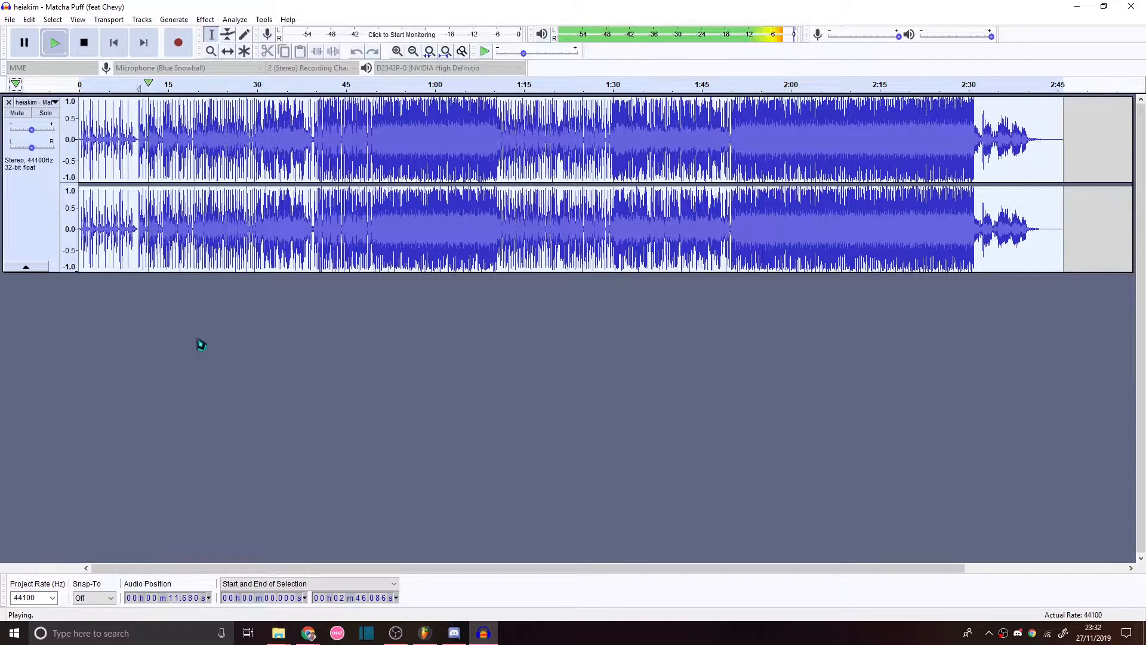
key(space)
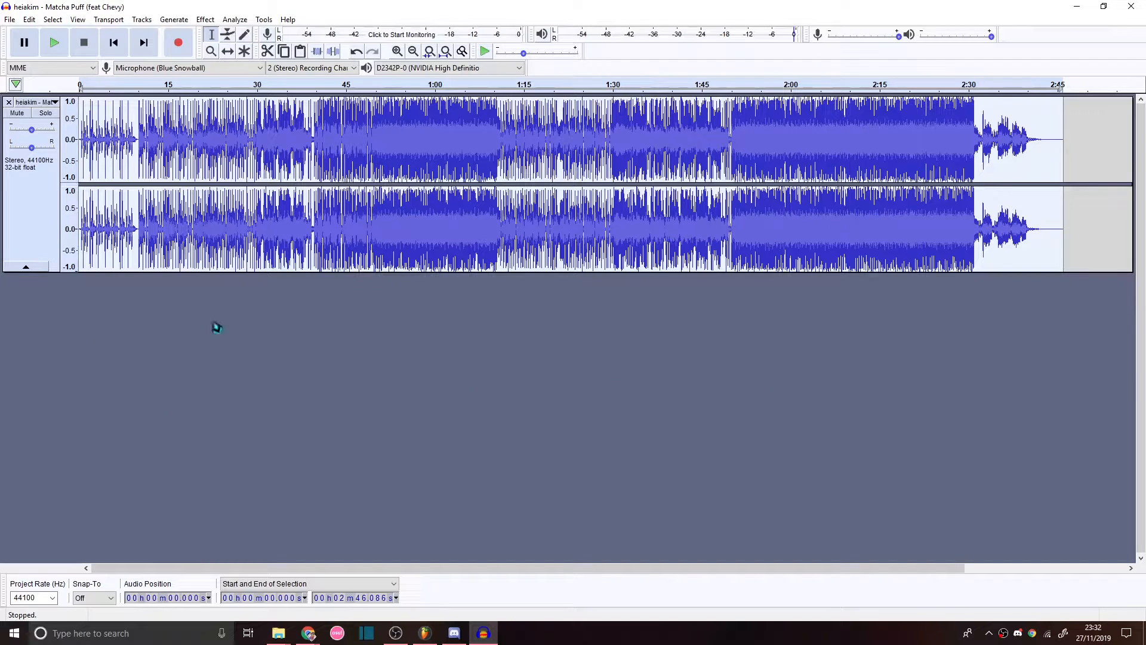
Examine the export formats available for the finished audio, such as MP3, WAV and OGG.
click(10, 19)
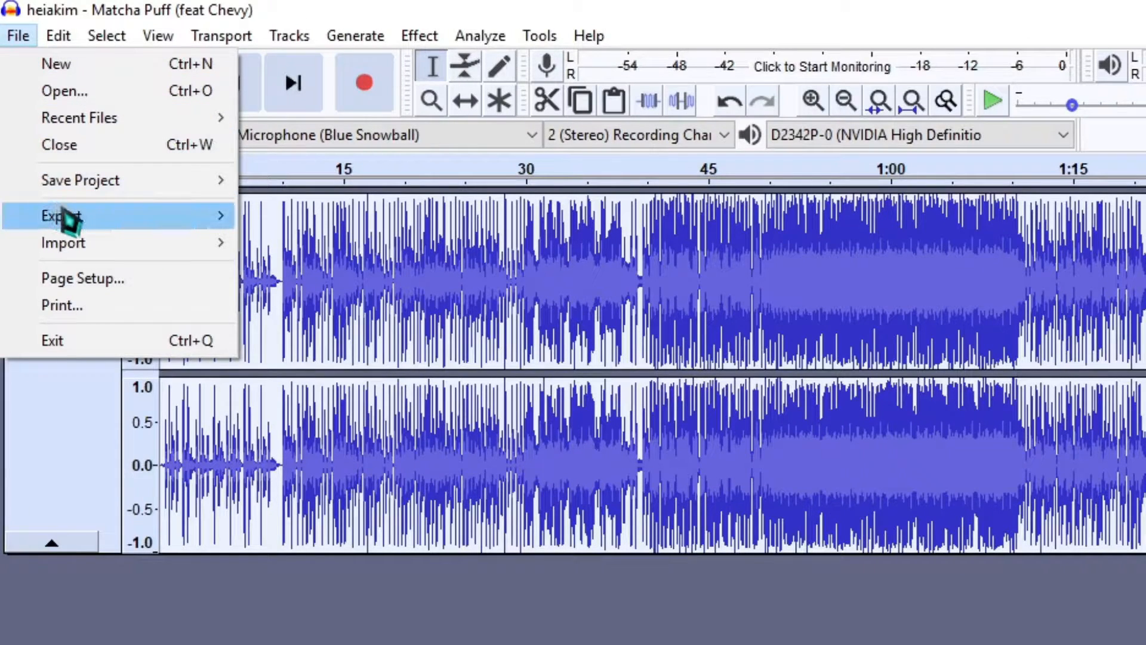
mouse_move(183, 219)
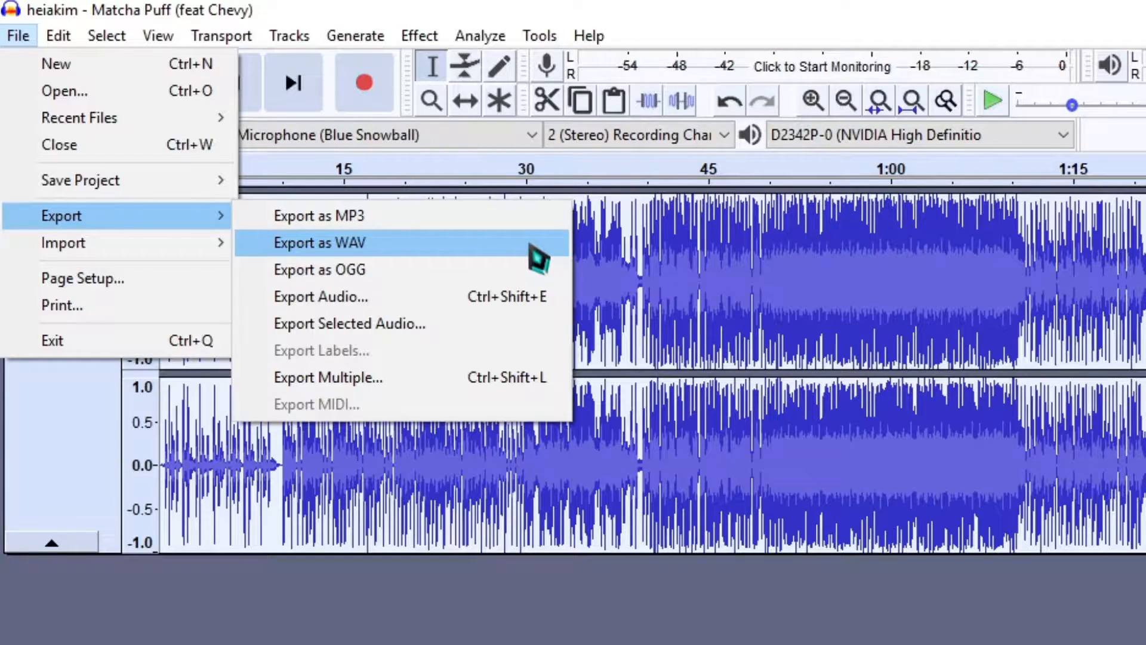
click(656, 573)
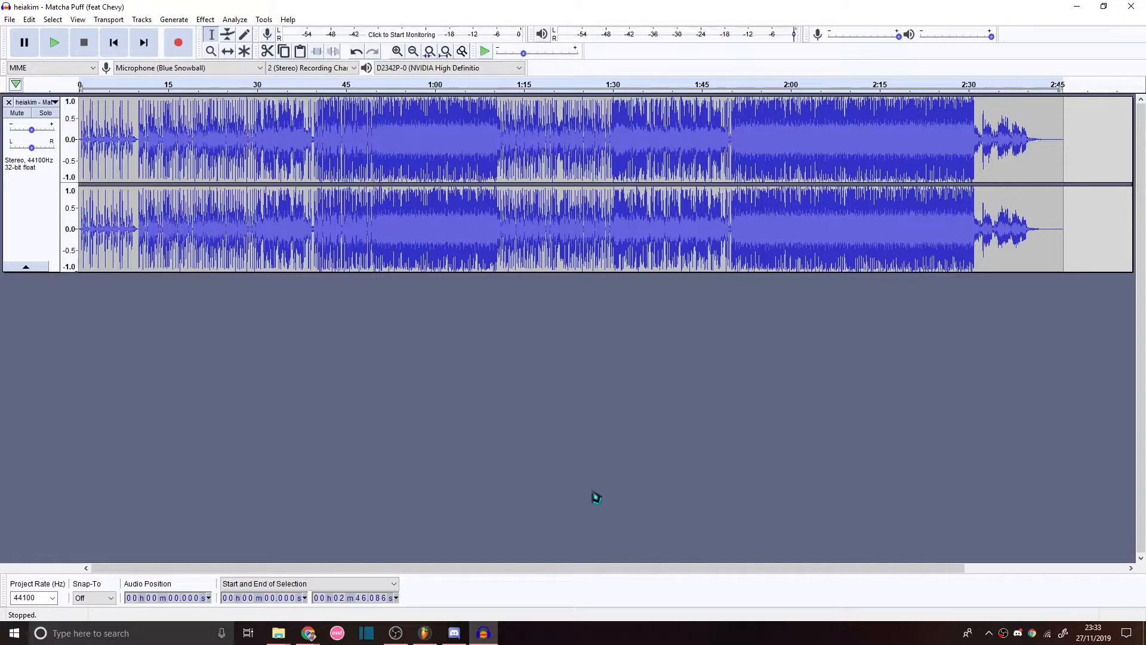
Switch to FL Studio and play the Matcha Puff clip from the start and from just before bar 5.
click(1077, 6)
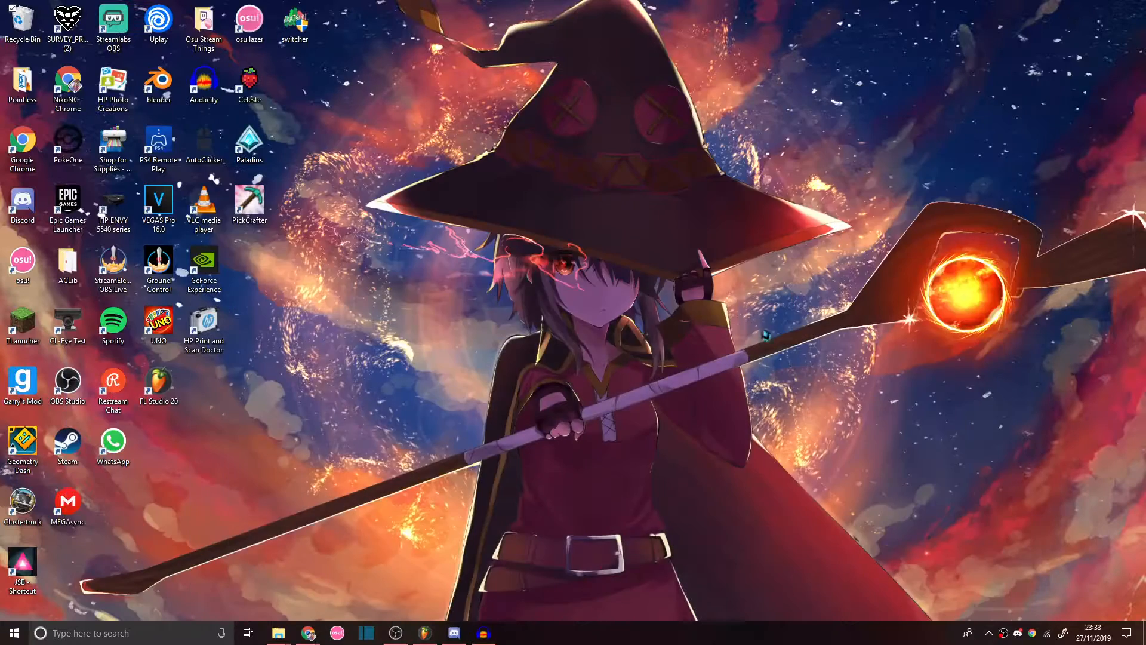
click(427, 634)
drag(466, 207, 789, 213)
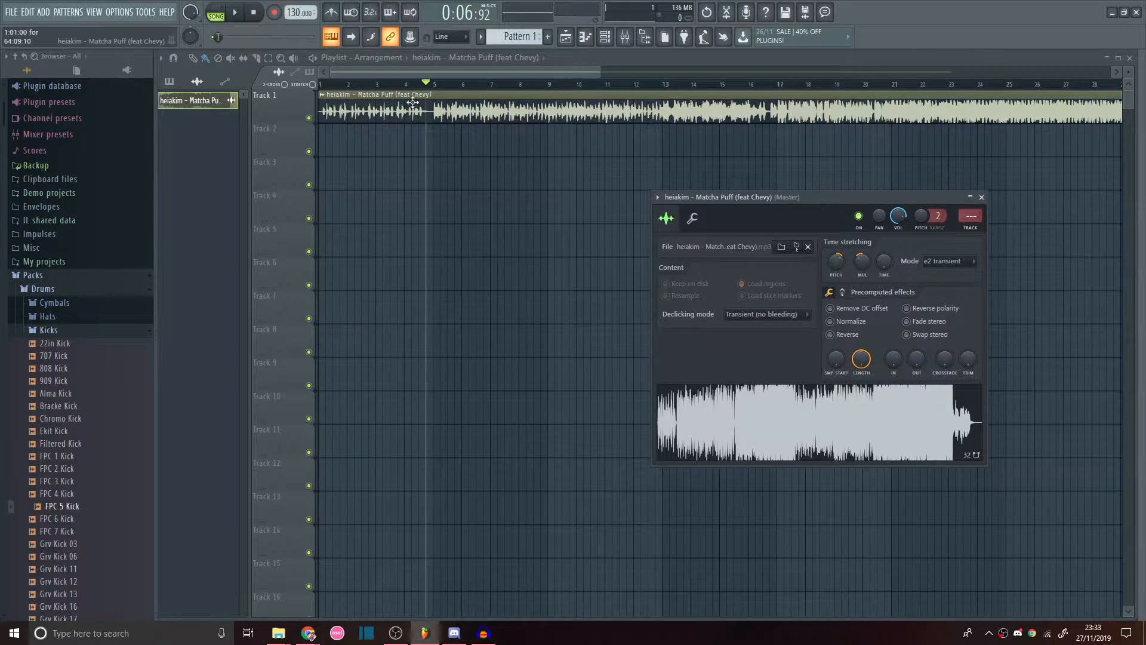
click(318, 89)
key(space)
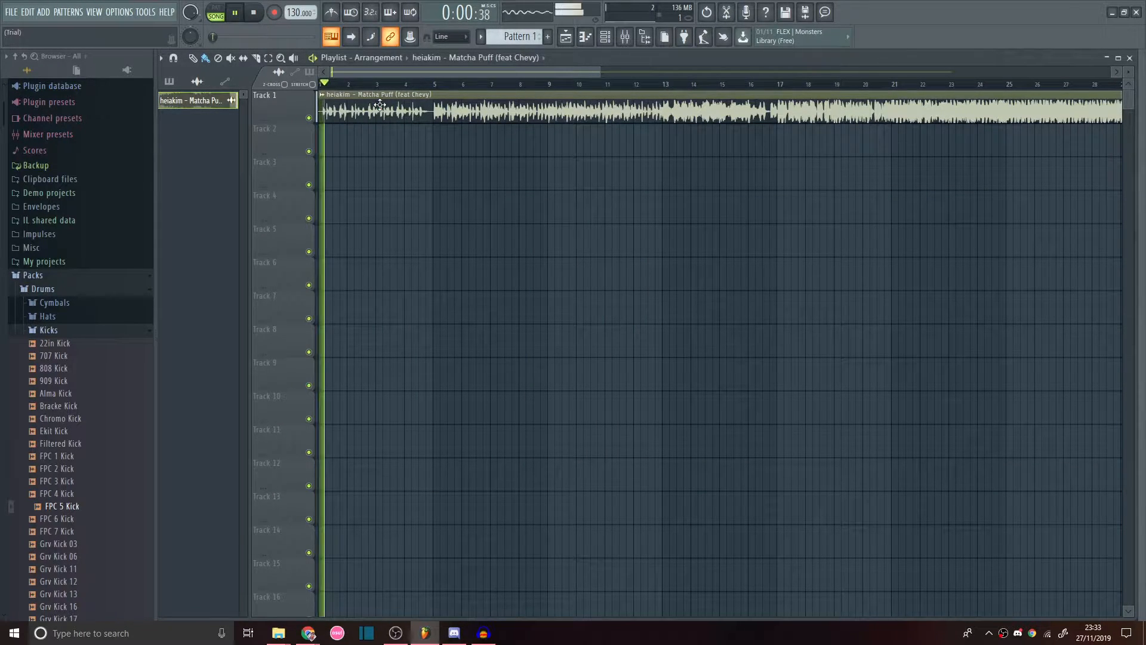
click(427, 86)
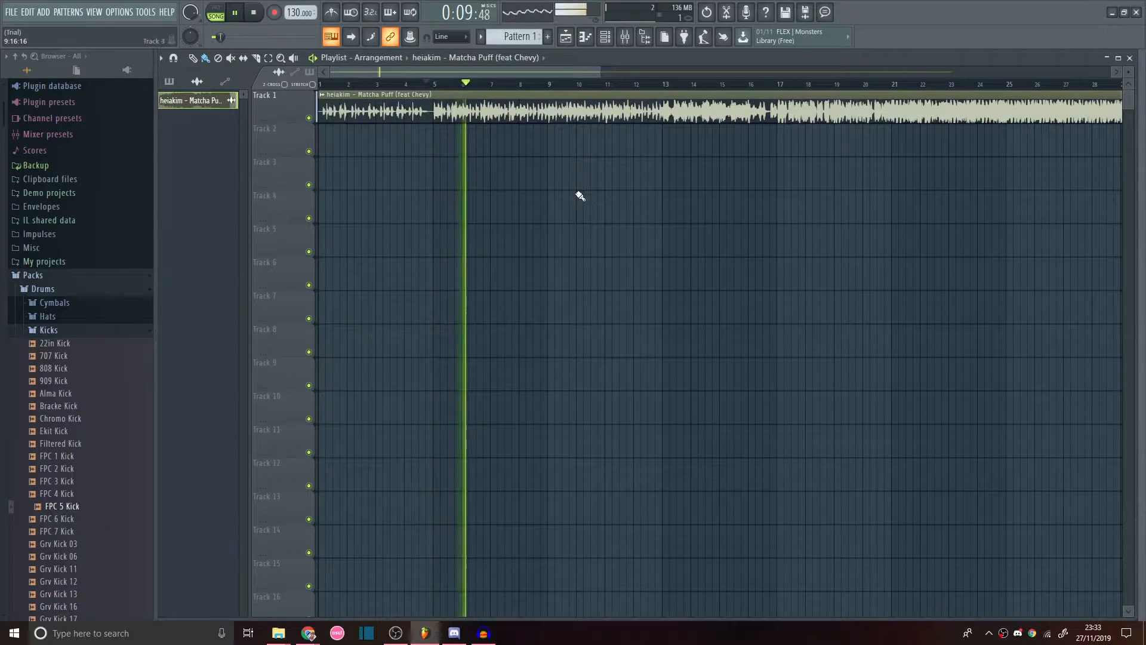
key(space)
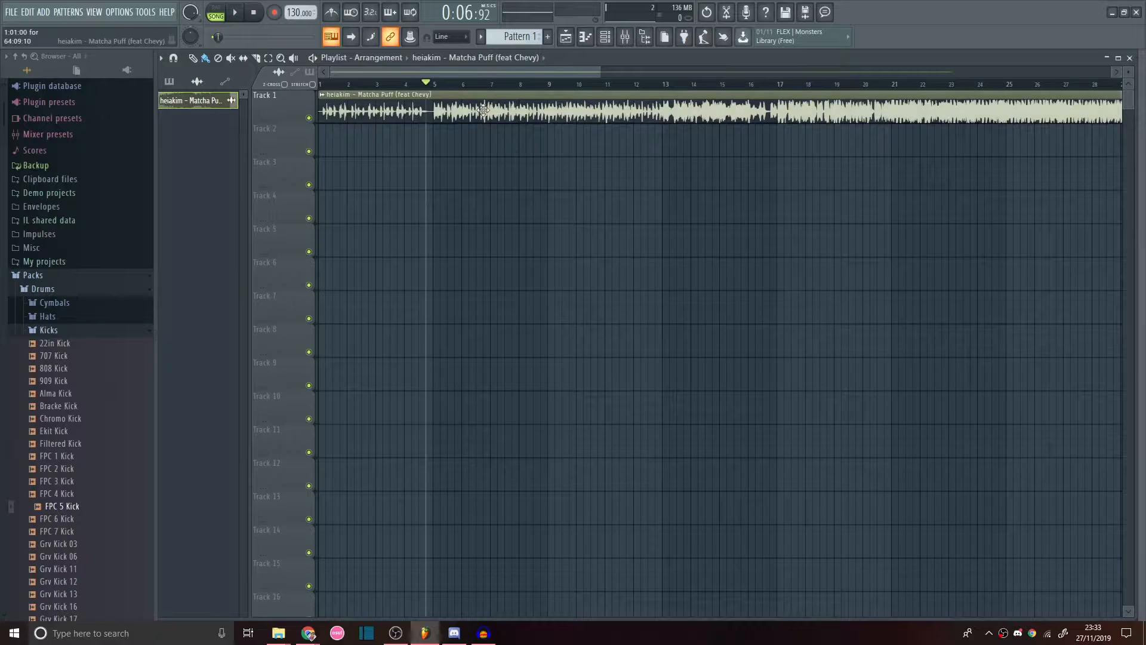
Open the sample settings of the Matcha Puff clip on Track 1 and reposition the window over the playlist.
double_click(758, 104)
drag(791, 197, 512, 195)
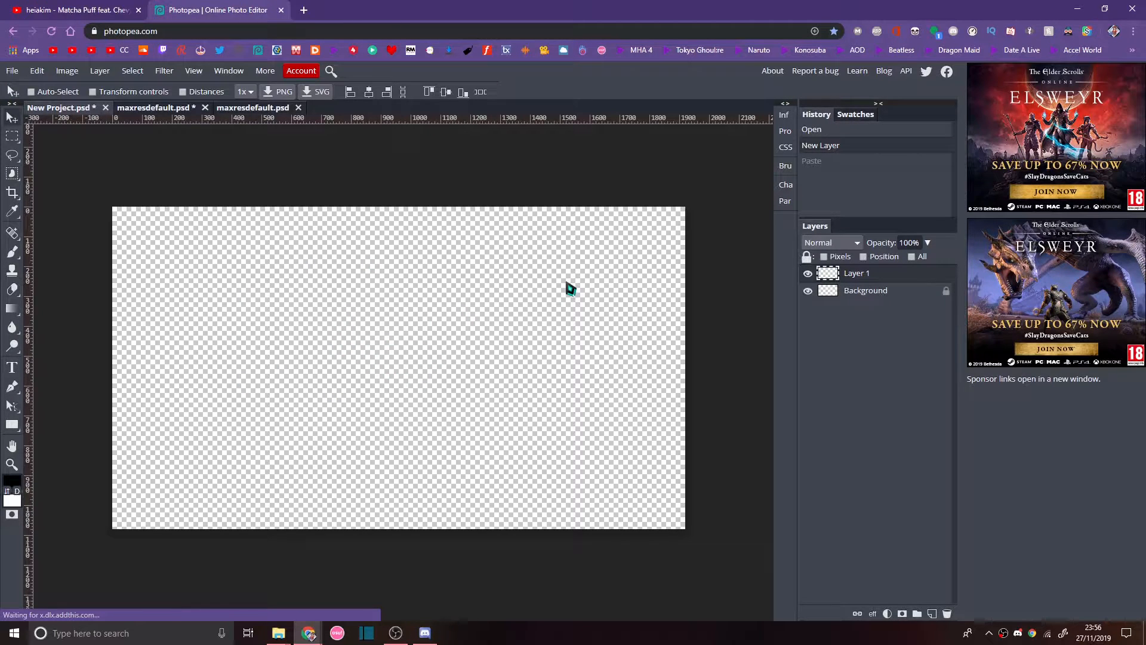
Paste the copied picnic artwork onto Layer 1 of New Project.psd in Photopea.
key(ctrl+v)
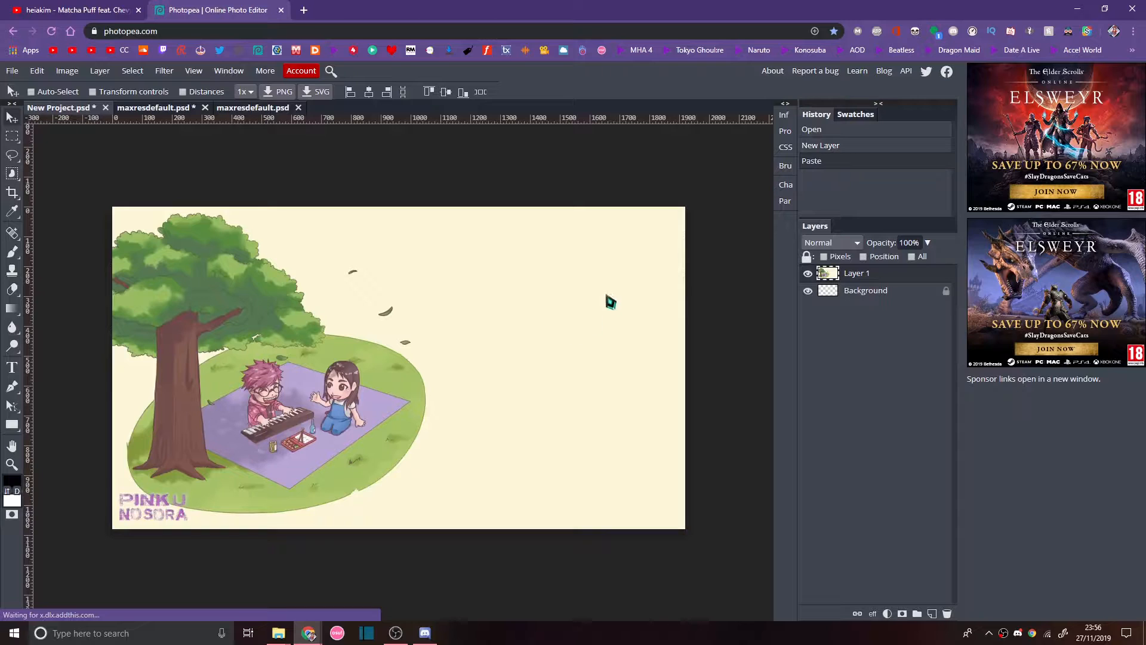
Check the width, height and DPI of New Project.psd in its image size settings.
click(67, 70)
click(112, 208)
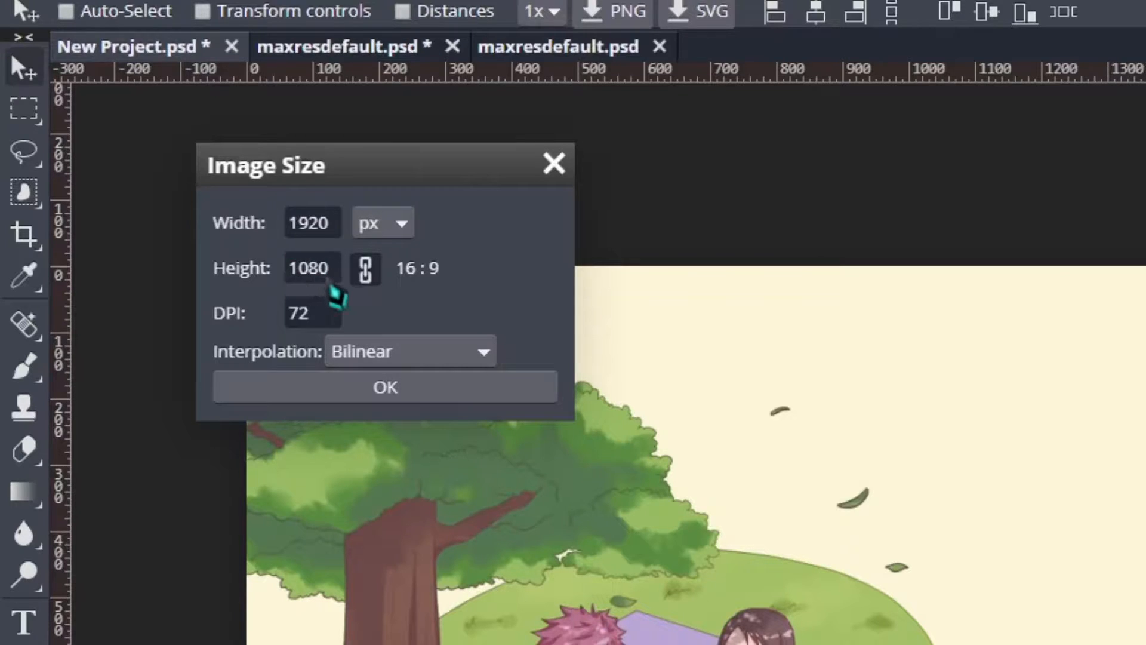
click(555, 176)
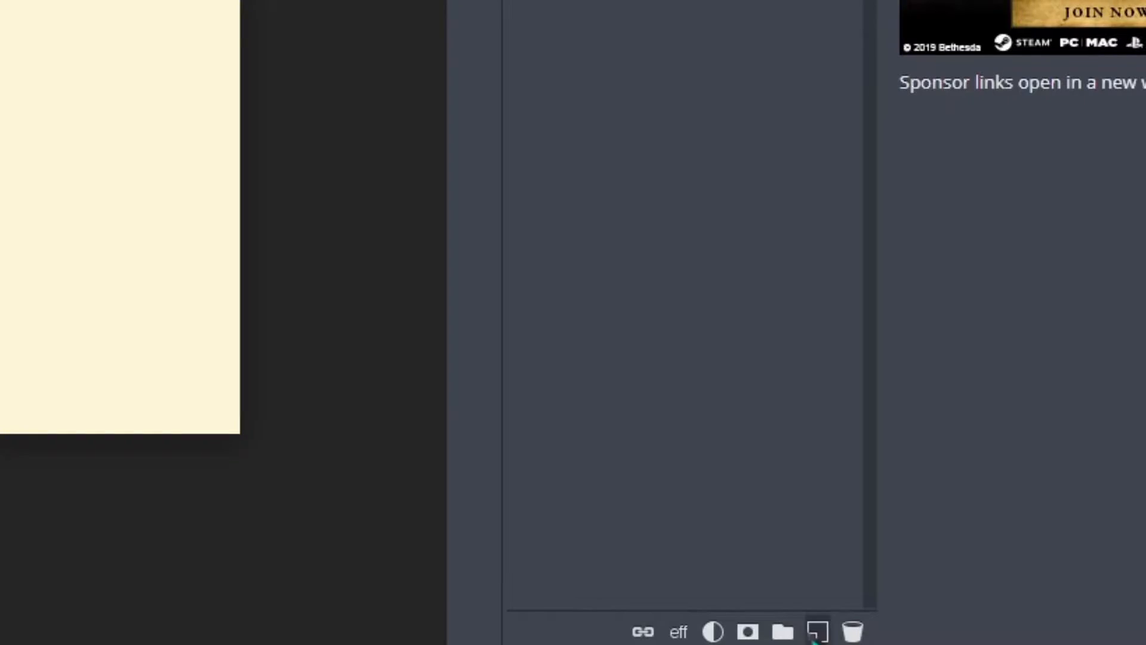
Add a new layer above Layer 1 and fill it with black using the Paint Bucket Tool.
click(813, 640)
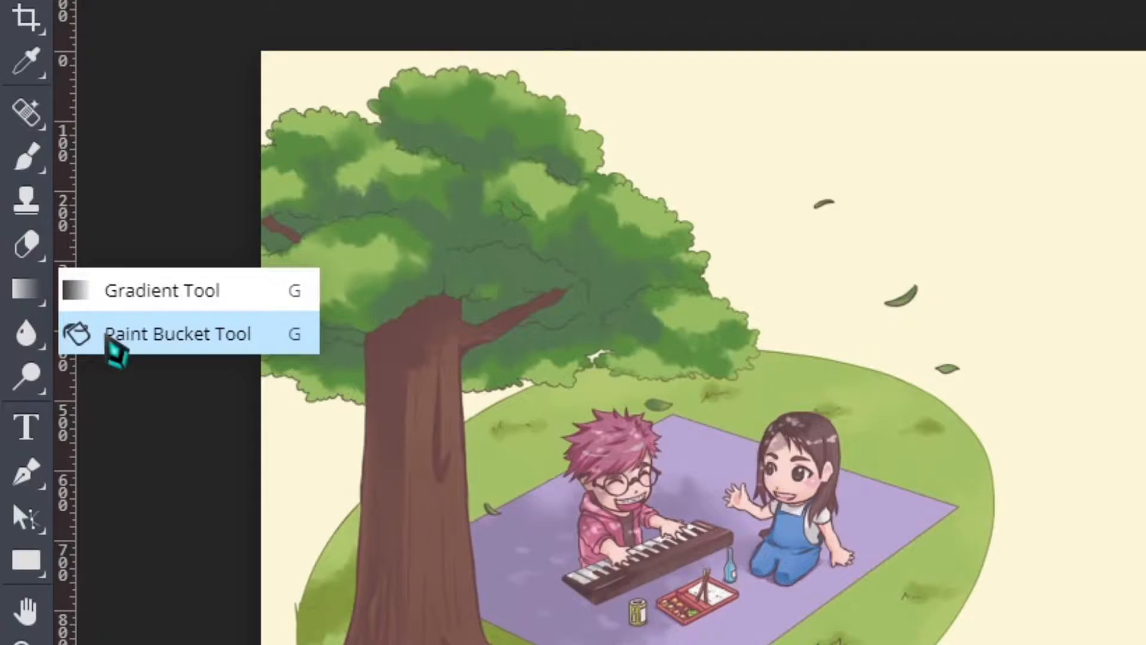
click(108, 338)
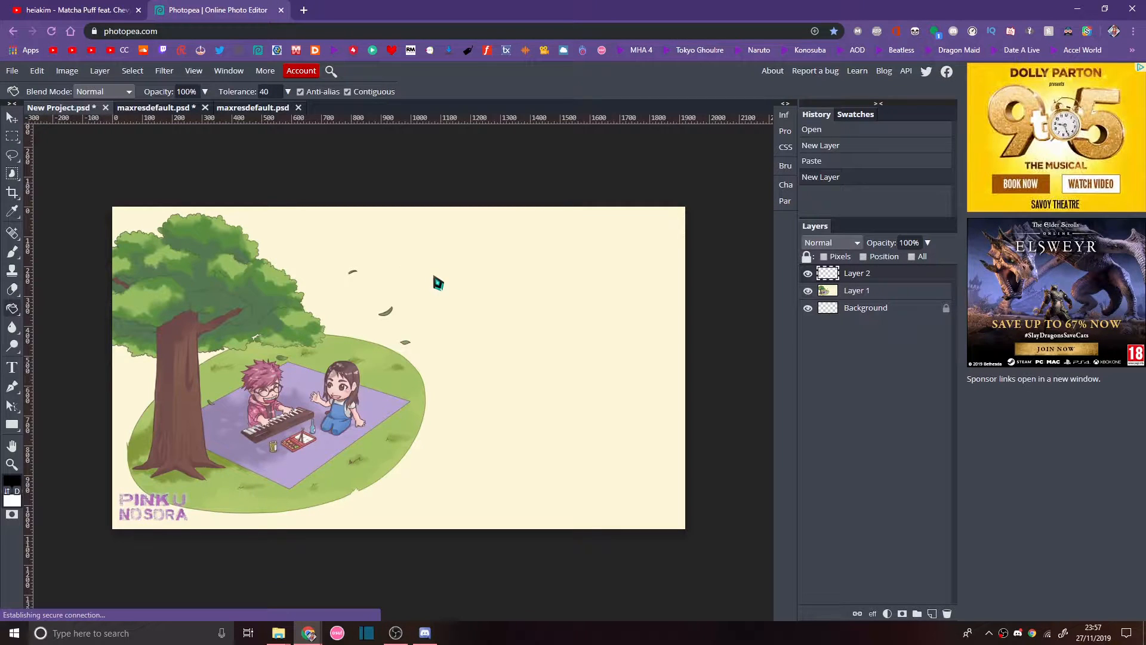
click(438, 283)
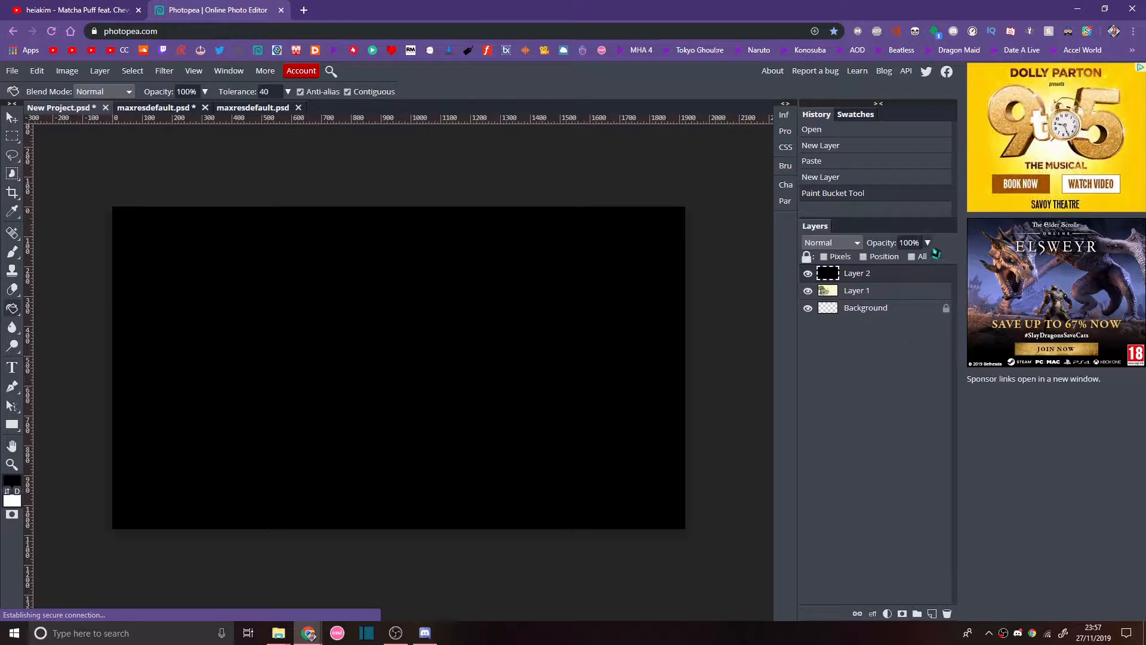
Lower the opacity of the black Layer 2 to about 17% to darken the artwork slightly.
click(927, 242)
drag(929, 260, 886, 260)
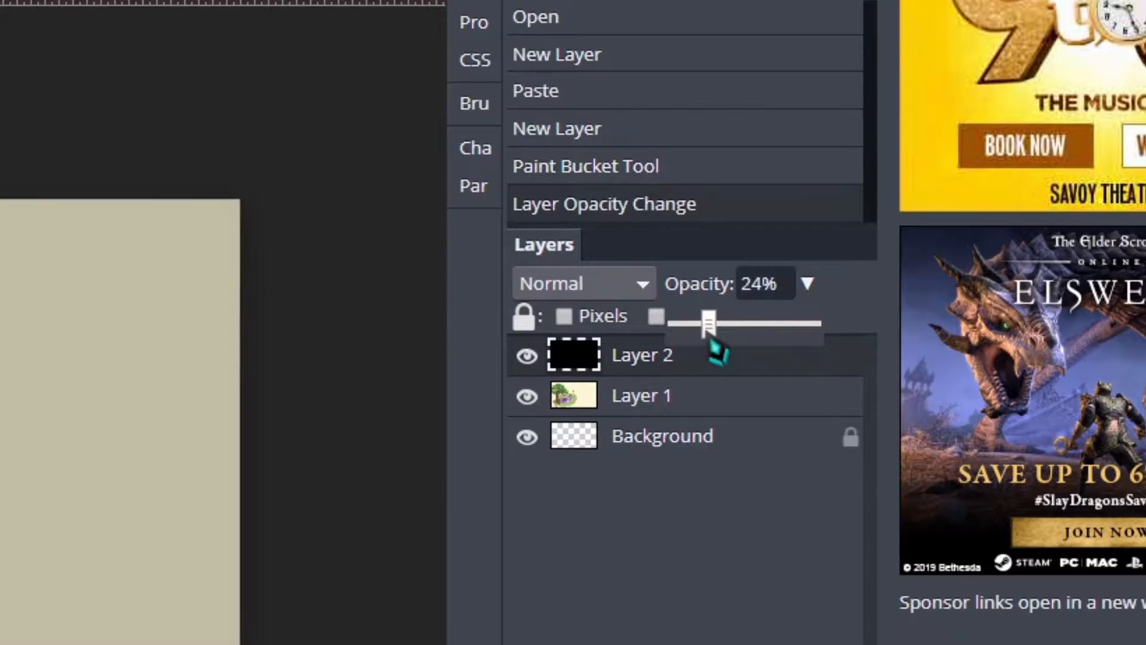
drag(710, 339, 701, 337)
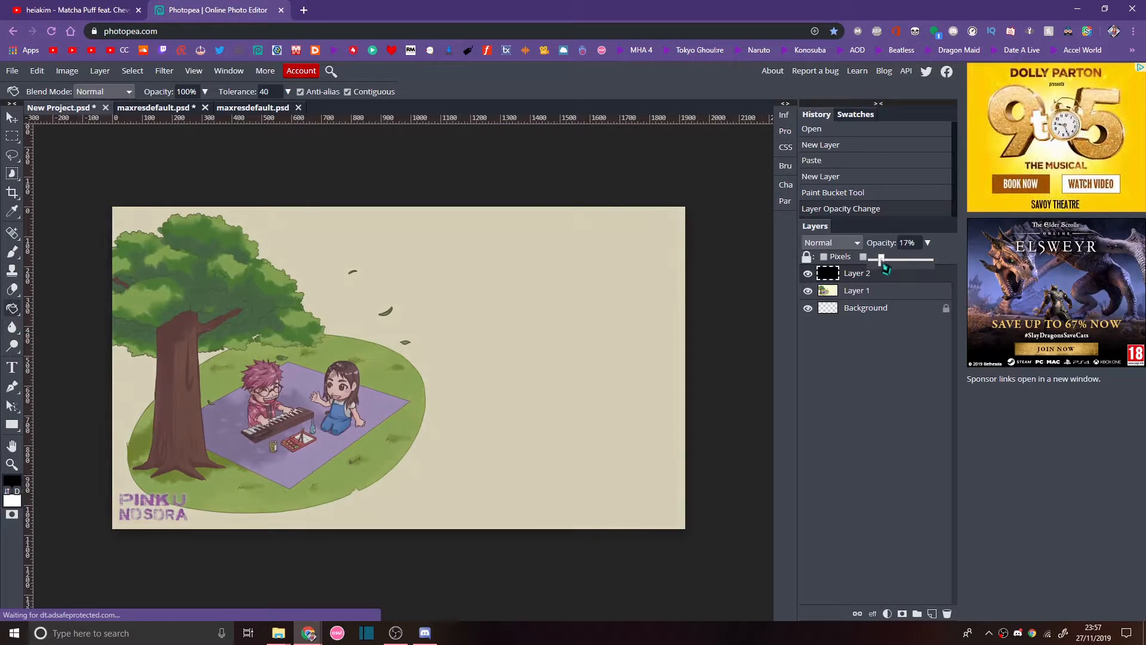
drag(881, 259, 882, 259)
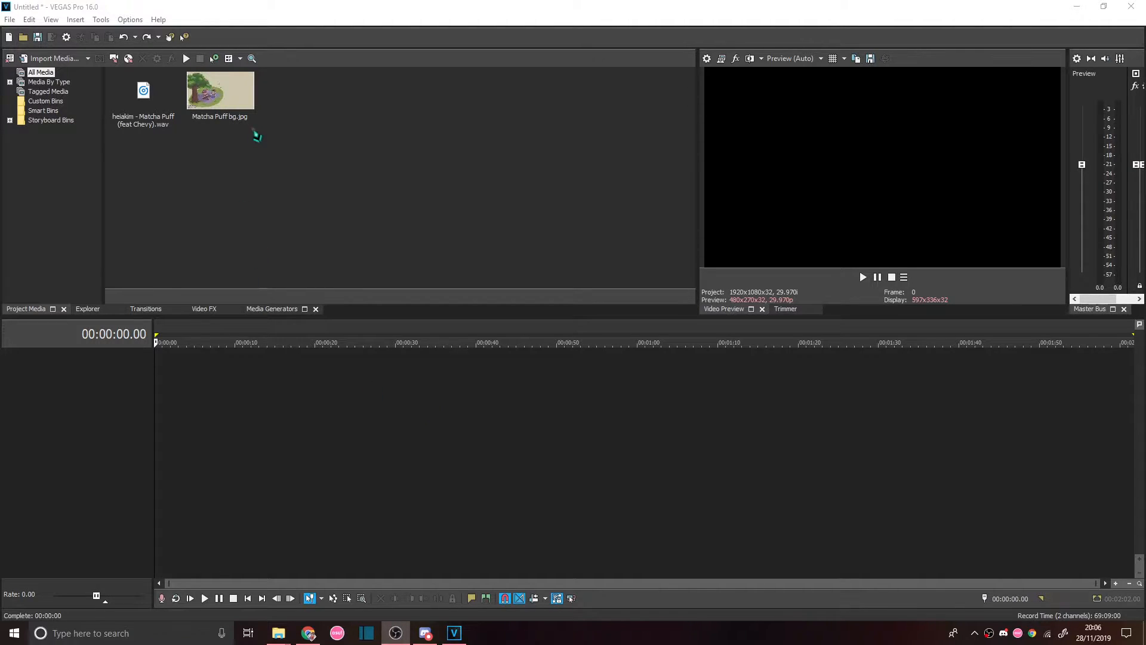
Switch to VEGAS Pro and place the Matcha Puff WAV and Matcha Puff bg.jpg at the timeline start, with the image track above the audio.
click(231, 101)
drag(150, 109, 164, 388)
drag(217, 108, 159, 400)
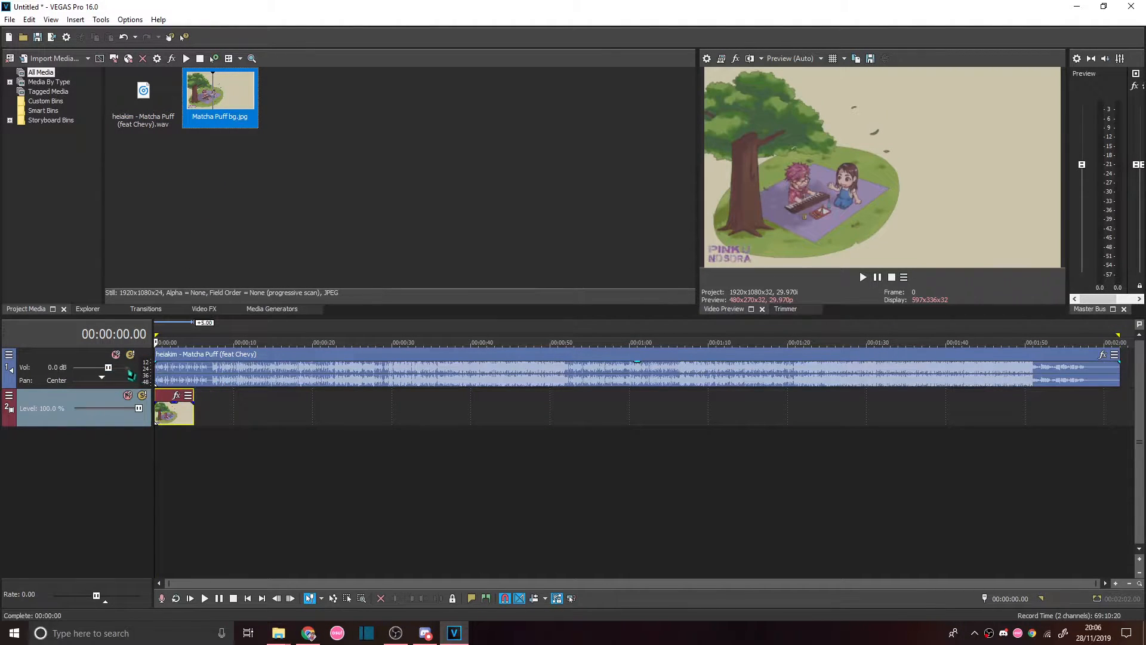
drag(23, 362, 20, 423)
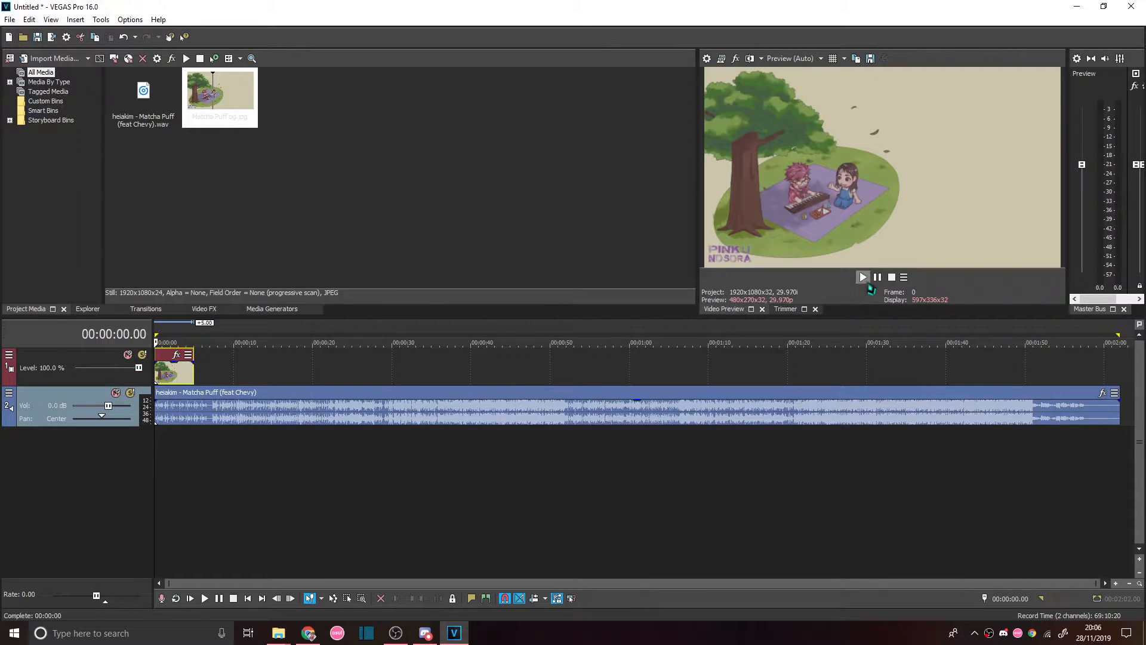
Preview the first seconds, extend the background image clip to the end of the audio, and return to the timeline start.
click(864, 277)
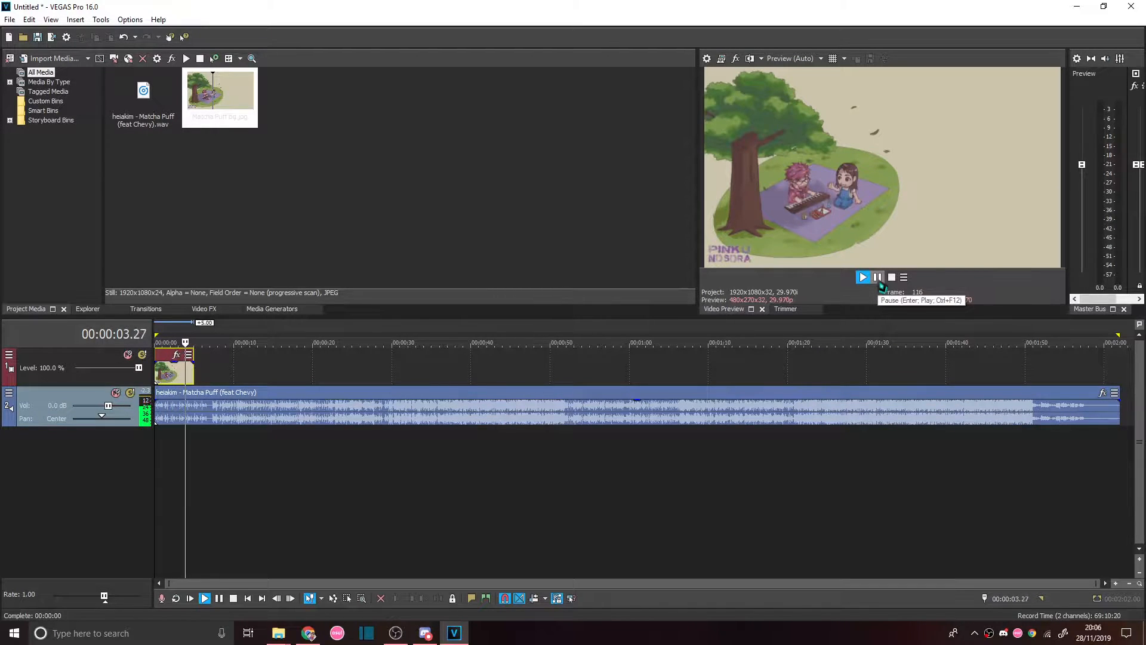
click(878, 277)
drag(192, 365, 1118, 380)
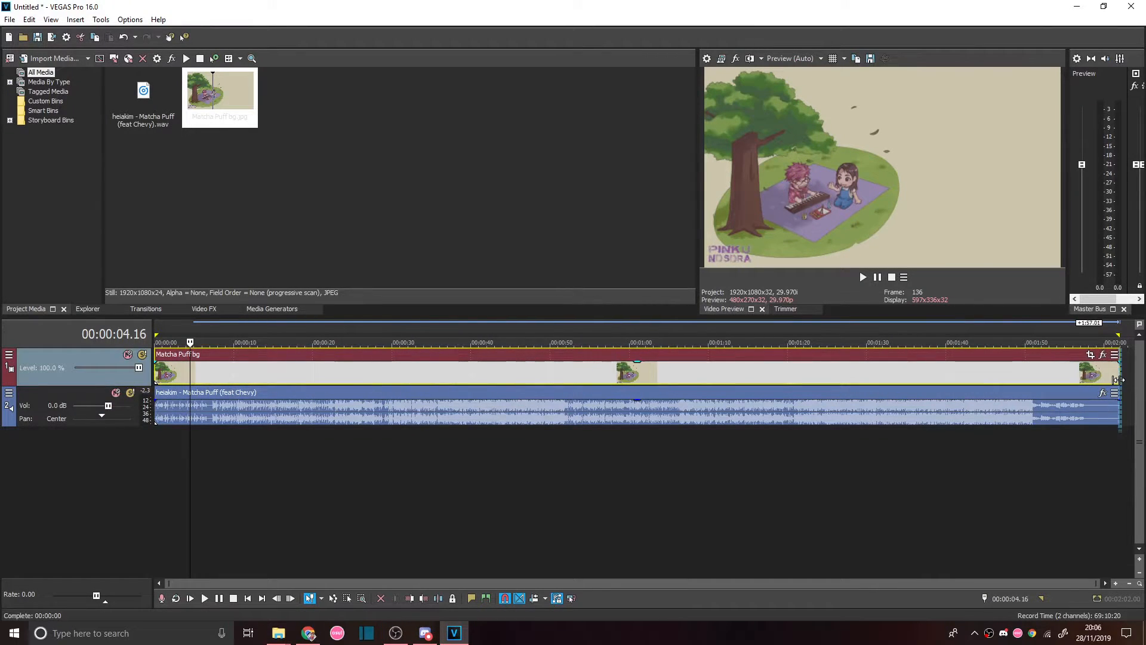
key(ctrl+Home)
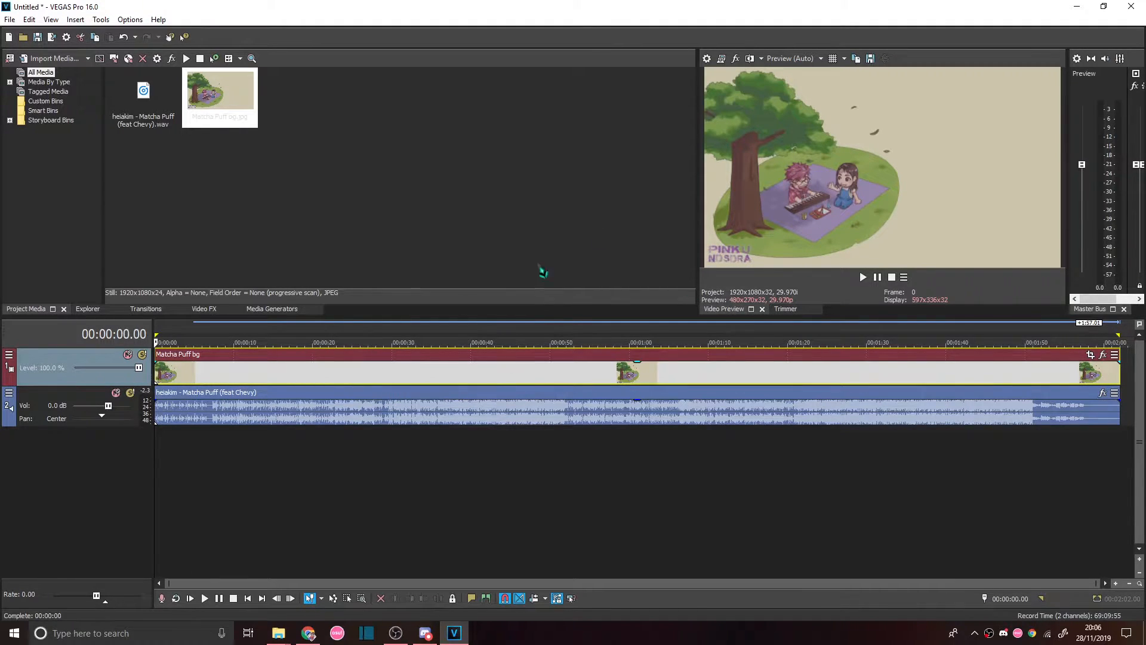
Search the video effects for "shake" and select the S_Shake plug-in.
click(206, 310)
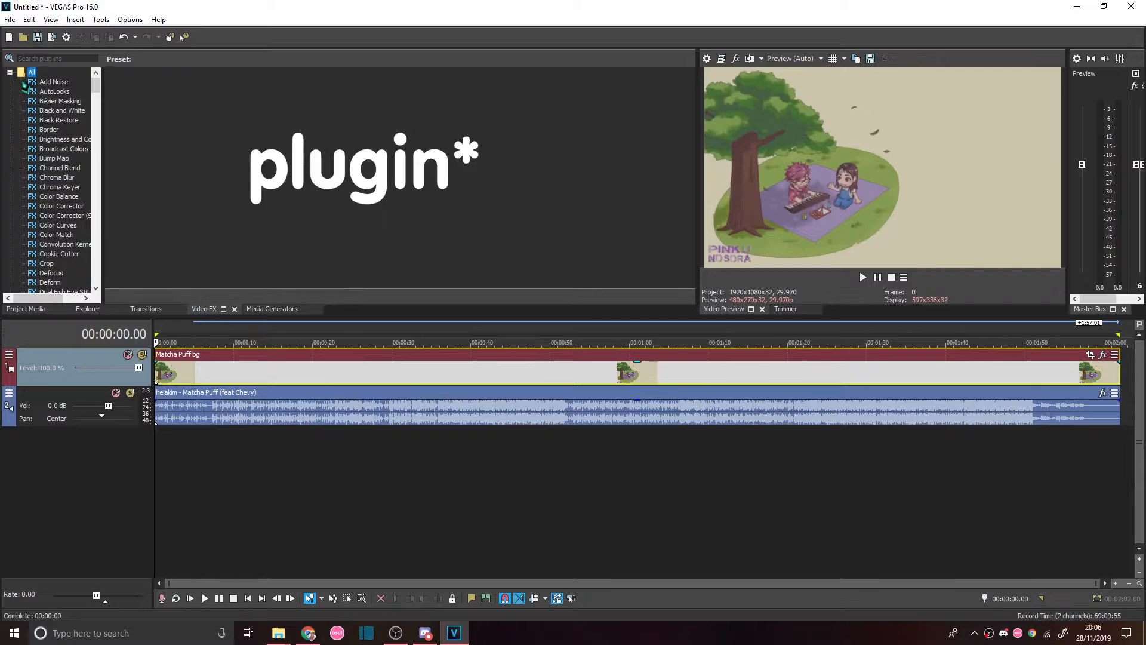
click(33, 61)
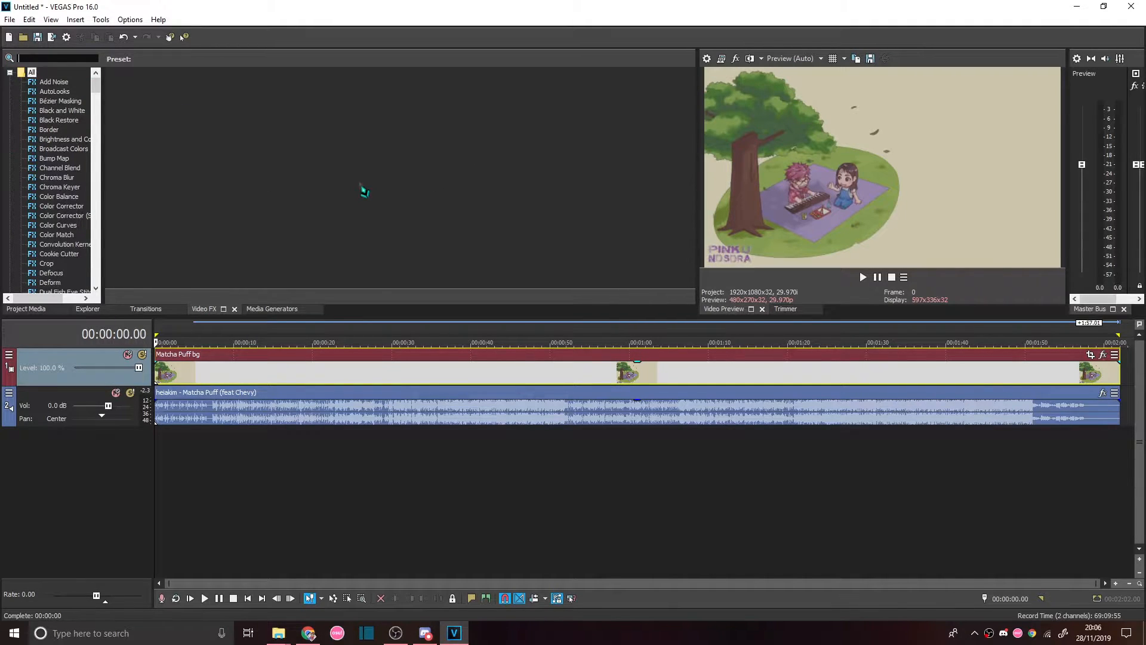
text(sh)
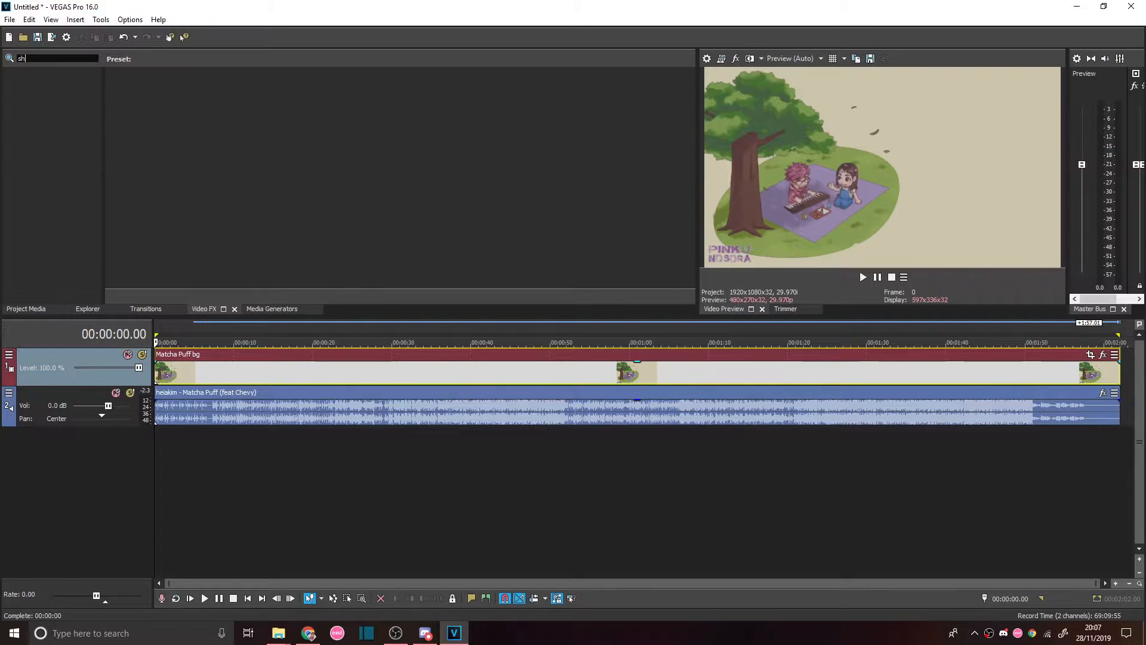
text(ake)
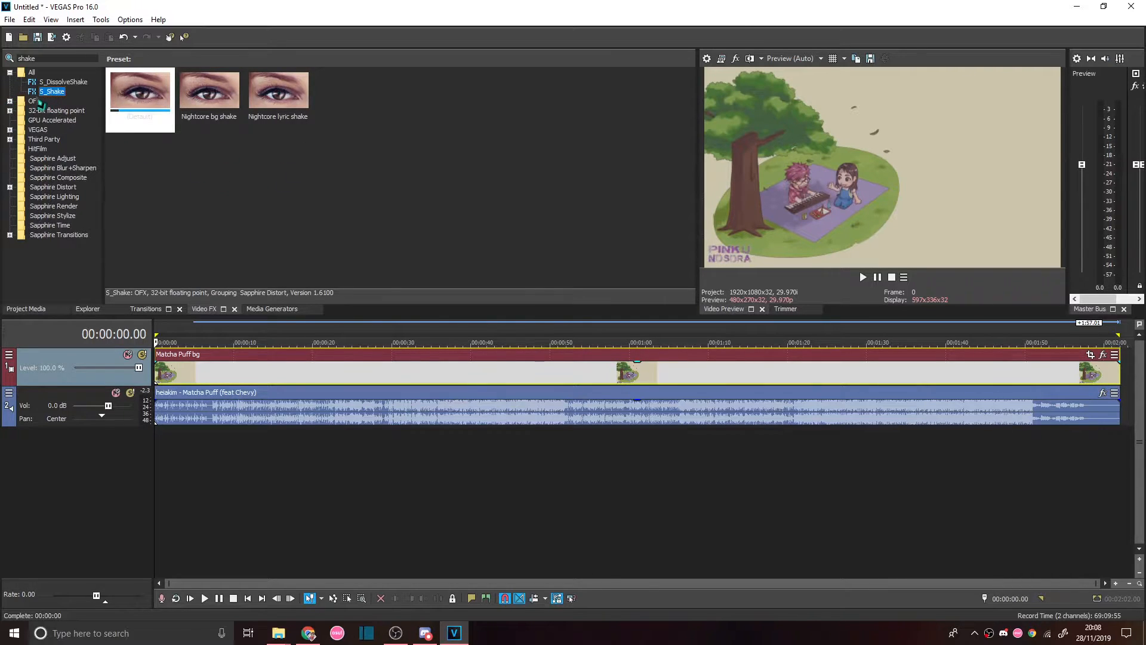
Apply the S_Shake preset "Nightcore bg shake" to the Matcha Puff bg clip and close the effect settings.
click(277, 100)
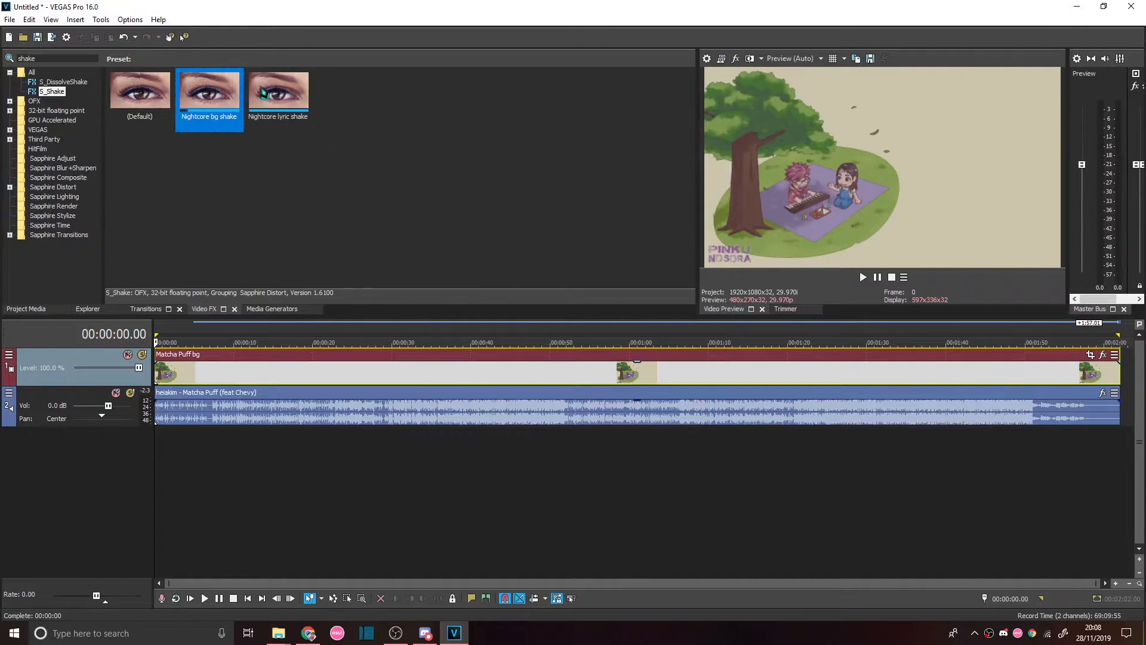
click(130, 94)
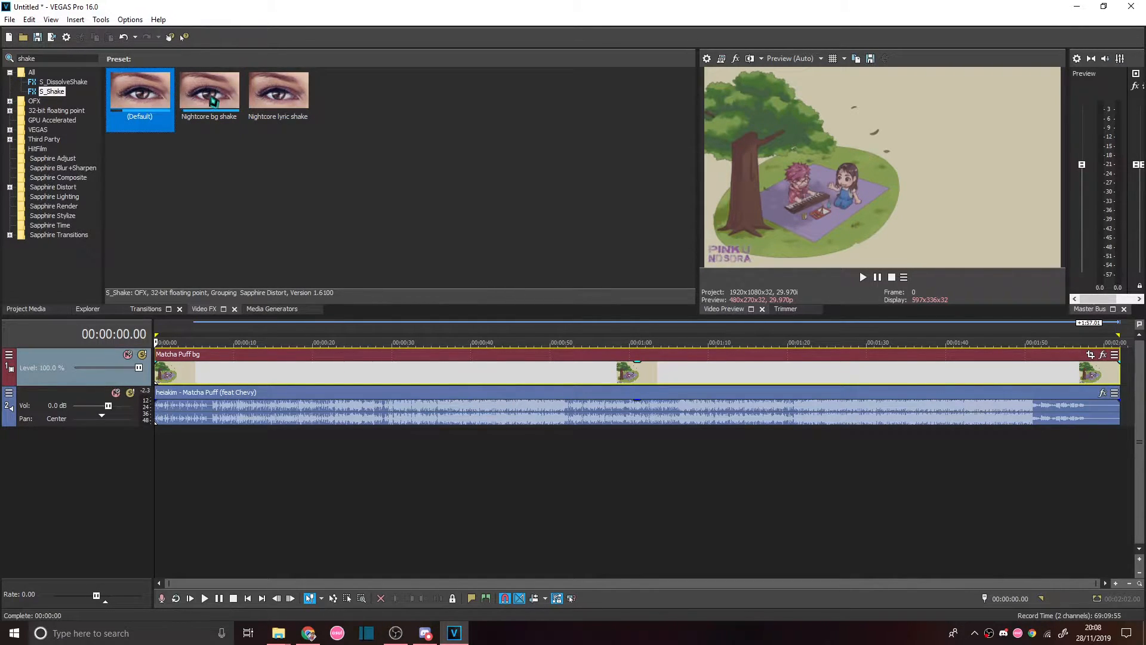
click(210, 98)
click(293, 109)
click(211, 104)
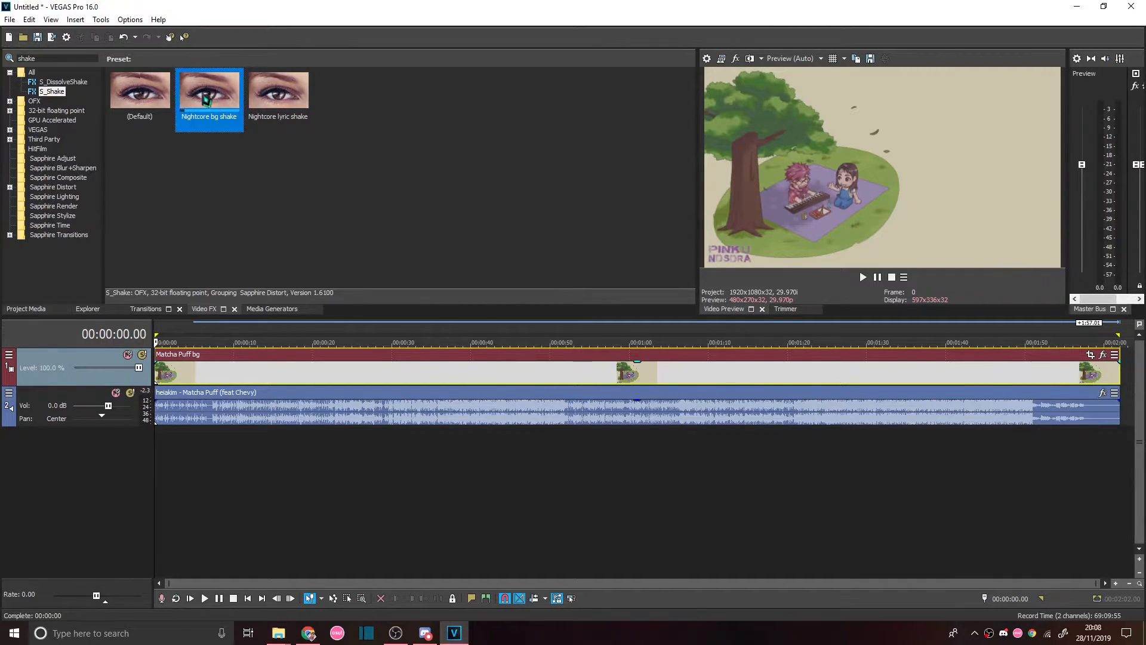
drag(222, 162, 227, 370)
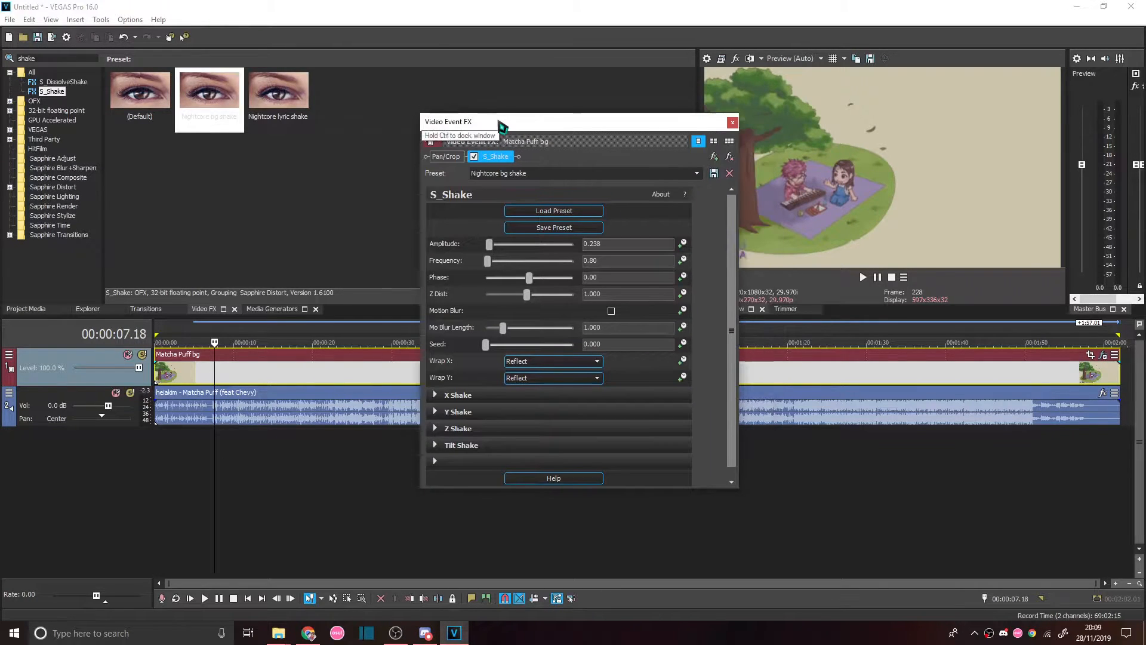
drag(499, 126, 457, 121)
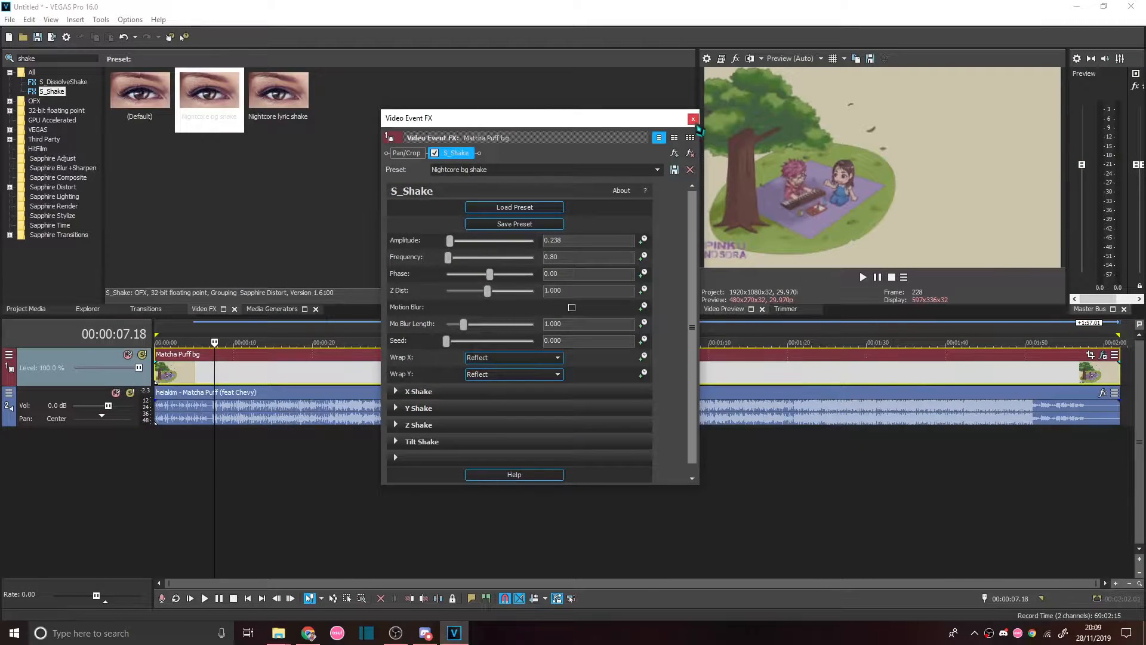
click(694, 119)
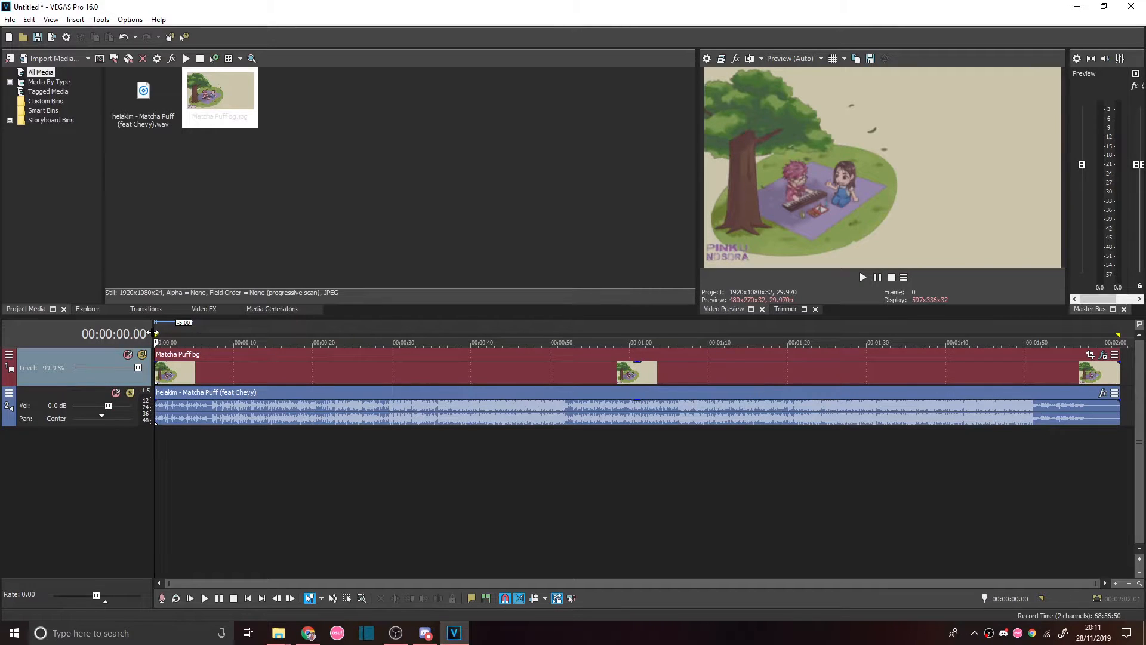
Span the loop region over the whole timeline and render it as "Matcha Puff background" with the Sony AVC/MVC Internet 1920x1080-30p template.
drag(263, 339, 999, 340)
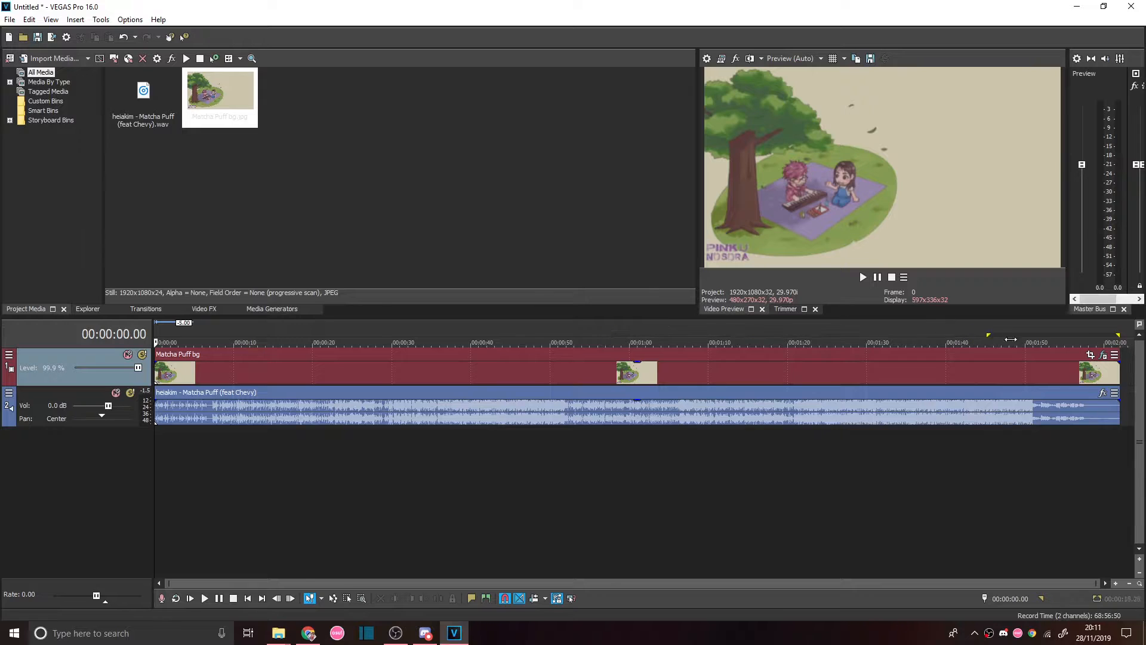
drag(363, 329, 157, 331)
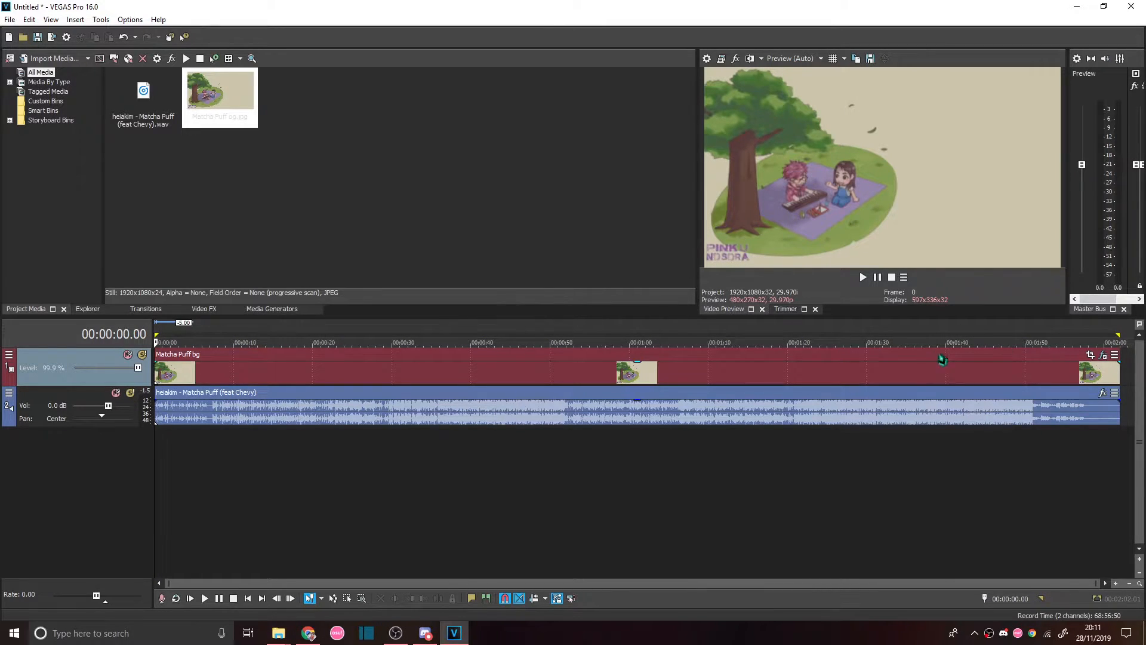
click(10, 19)
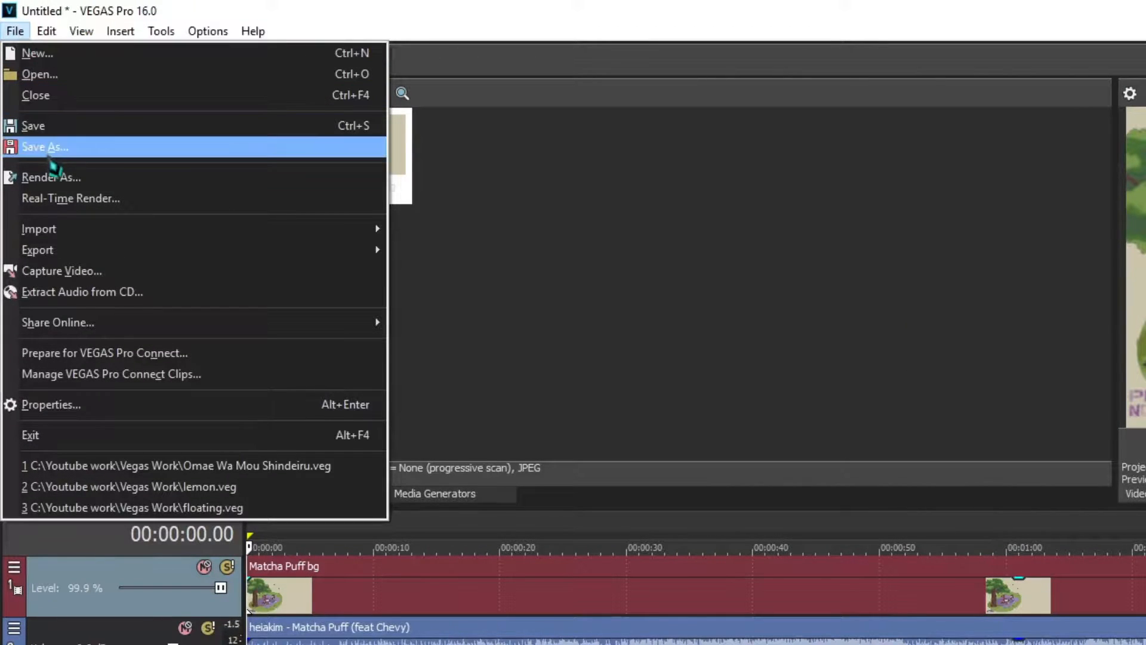
click(47, 125)
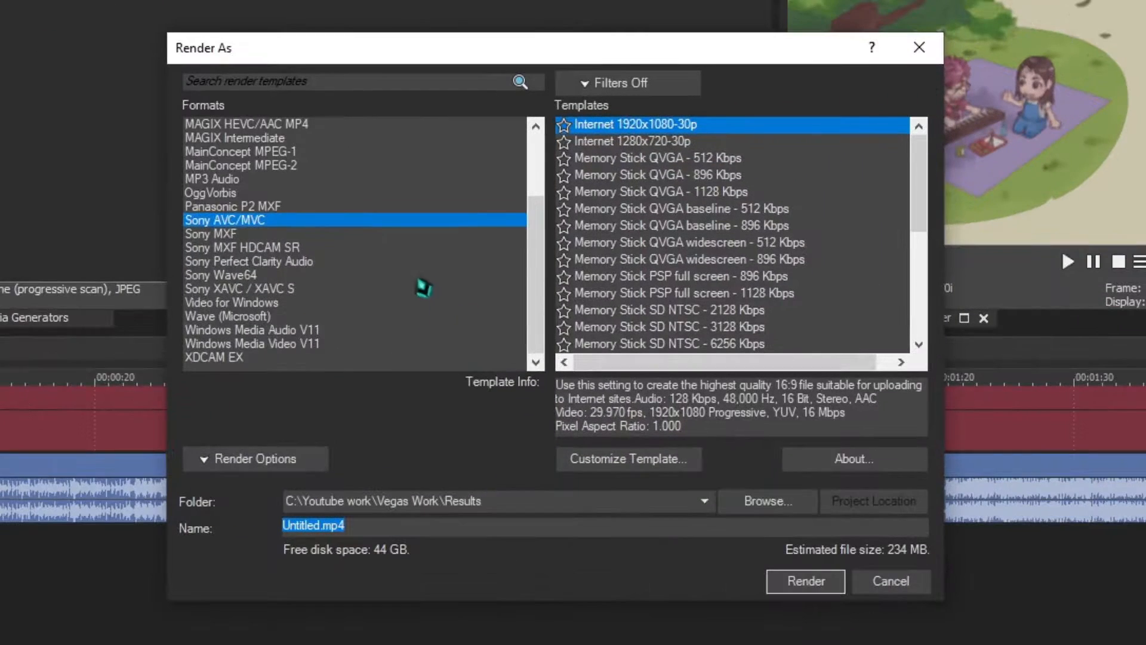
scroll(449, 298, up, 1)
scroll(392, 268, down, 1)
key(BackSpace)
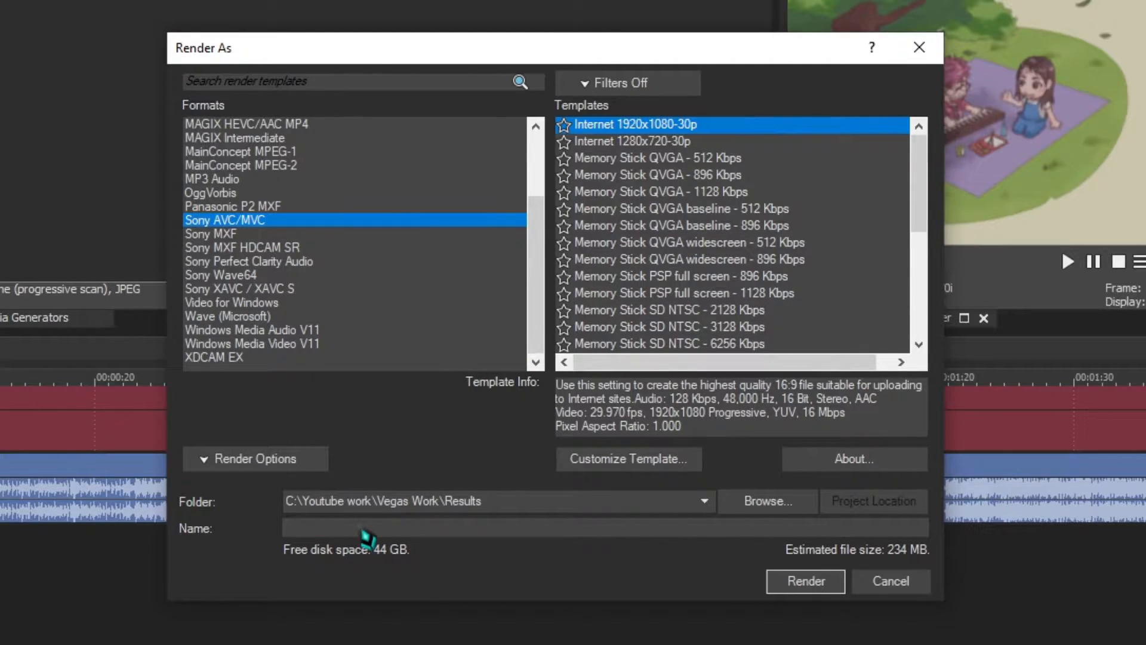
text(Matcha Puff background)
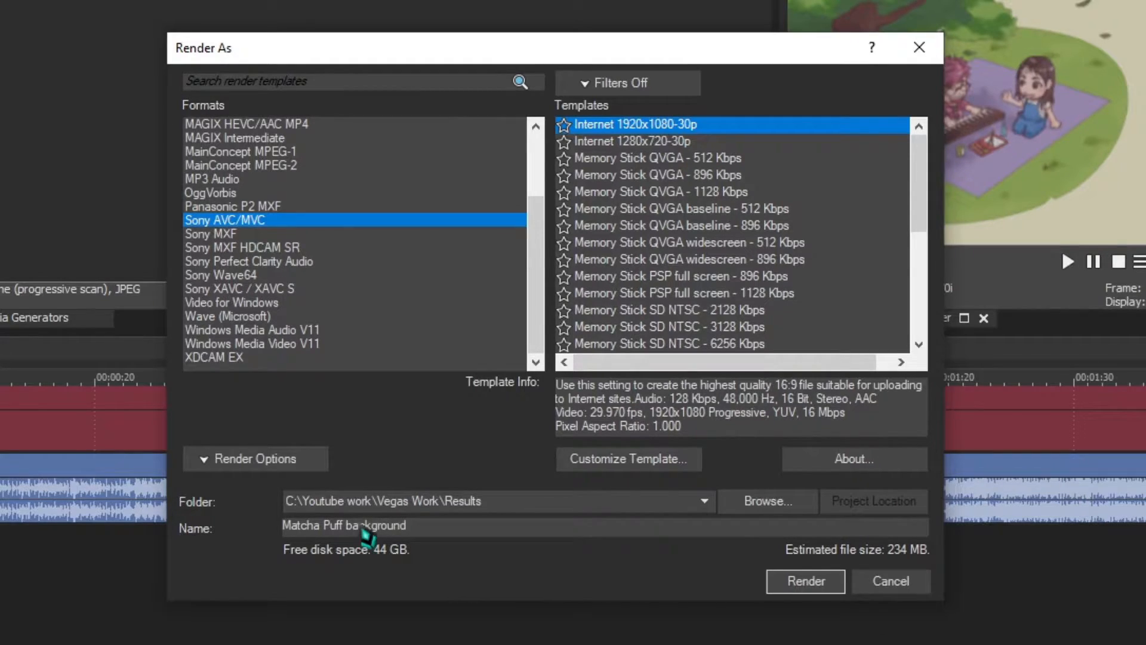
click(802, 590)
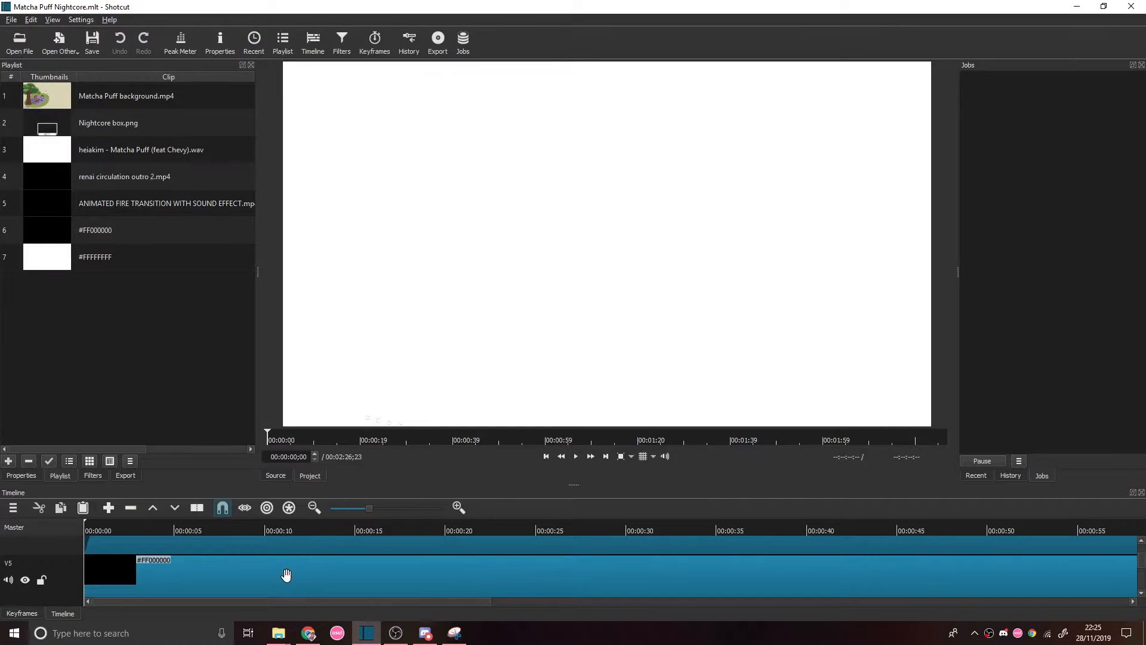
Switch to Shotcut, examine the timeline tracks of Matcha Puff Nightcore.mlt and view the frame at about 00:00:09.
click(286, 575)
scroll(286, 574, down, 4)
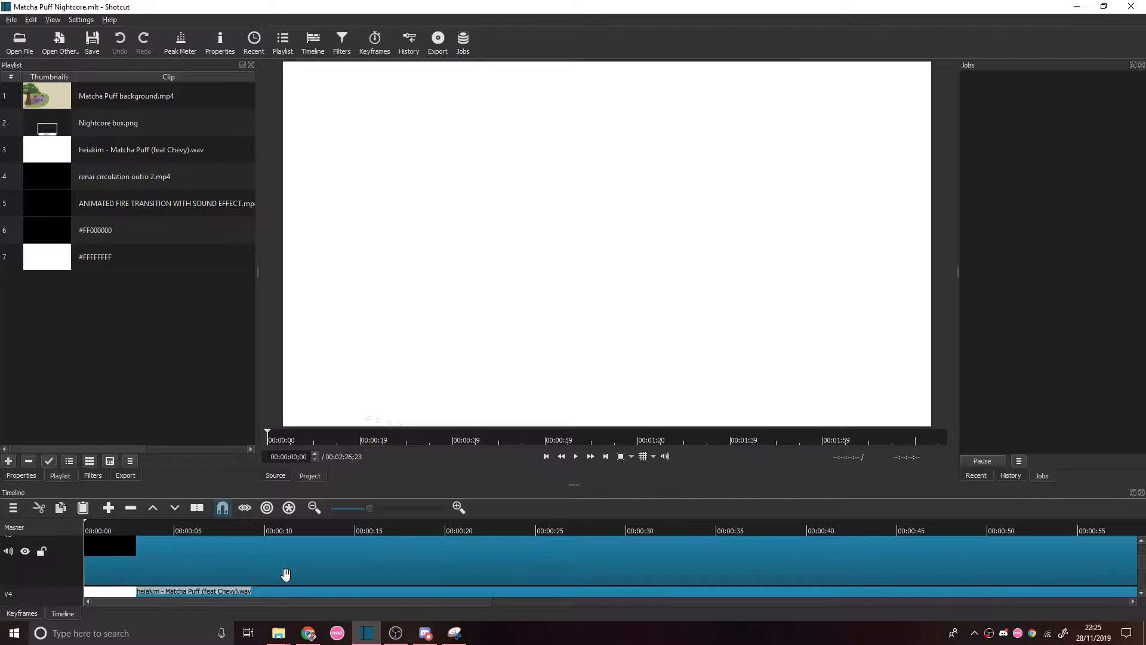
scroll(286, 568, down, 5)
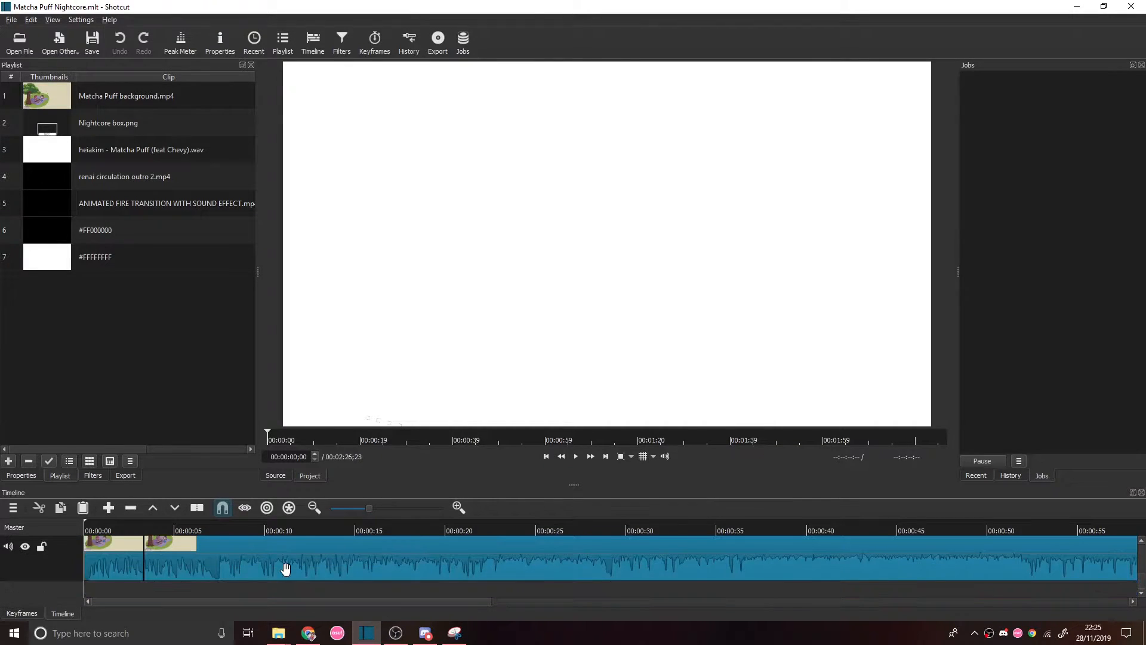
scroll(280, 568, up, 3)
scroll(179, 570, down, 3)
scroll(116, 575, up, 3)
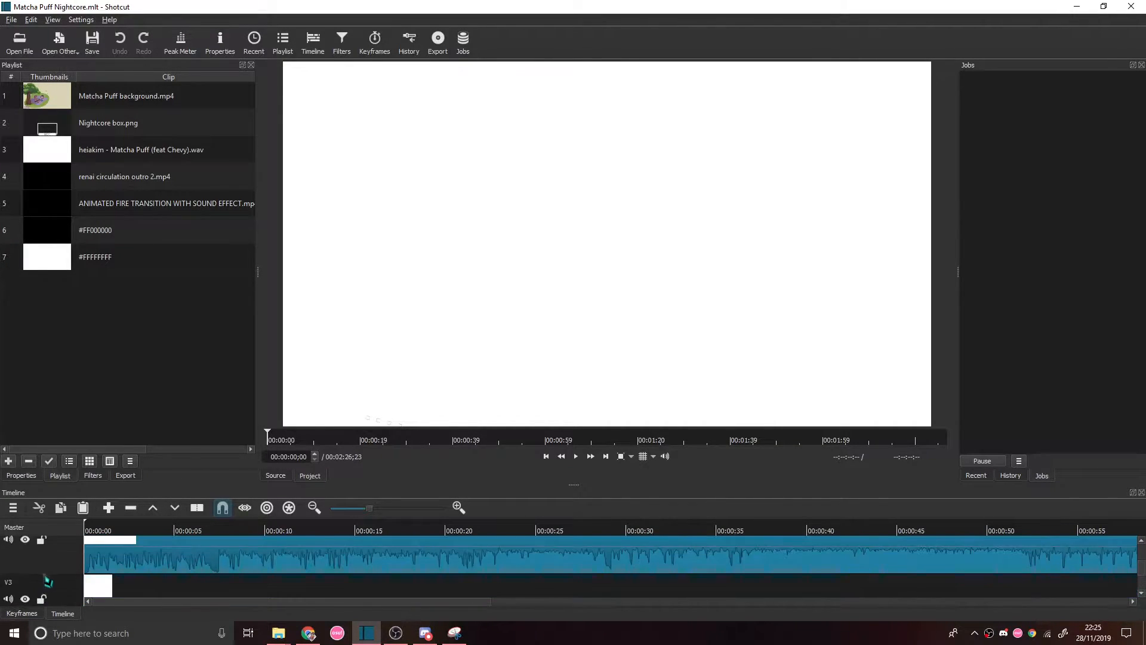
scroll(116, 575, up, 3)
scroll(116, 575, down, 2)
scroll(116, 575, up, 2)
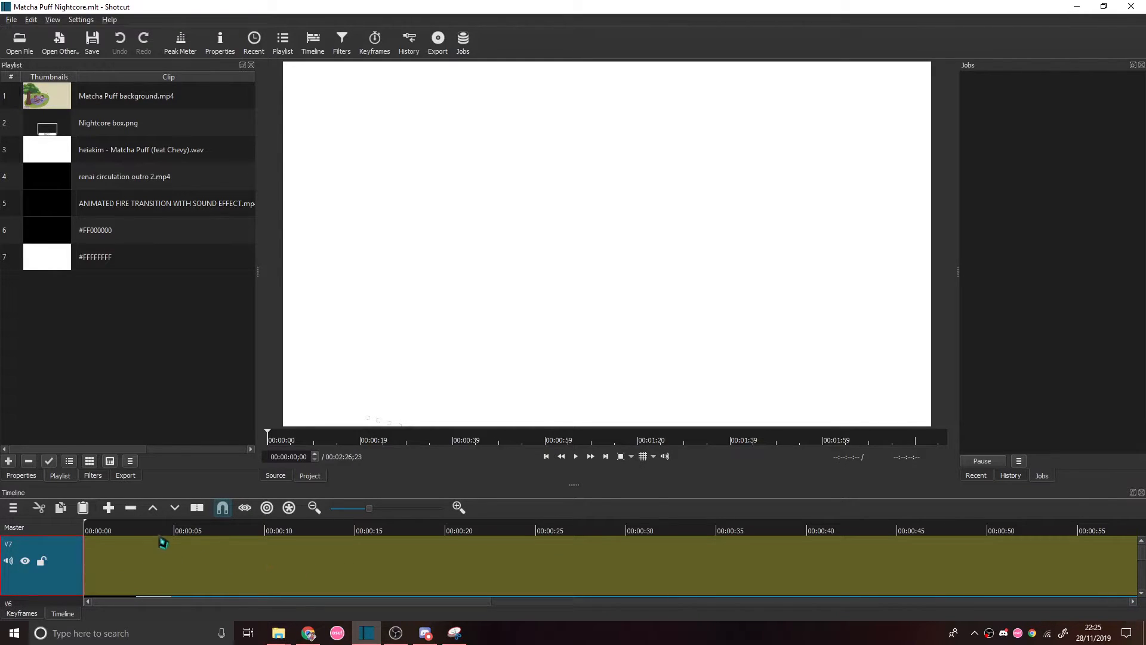
scroll(199, 565, down, 4)
scroll(195, 558, down, 4)
click(249, 533)
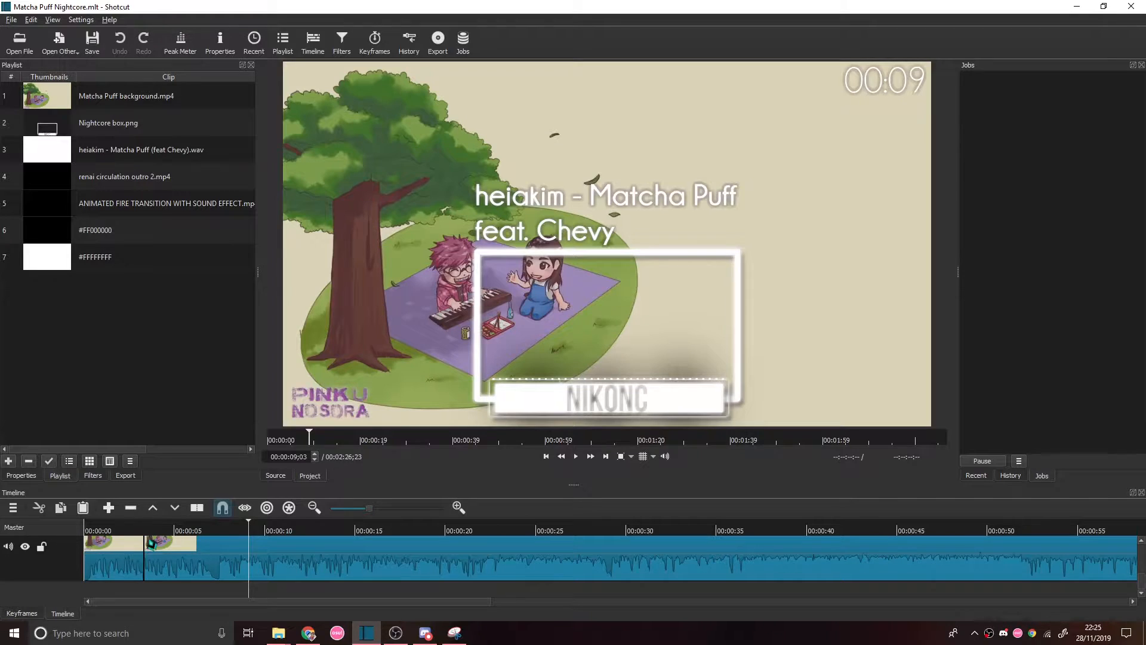
View the frame at 00:00:01;27 and open the filters of the first Matcha Puff background.mp4 clip.
click(119, 530)
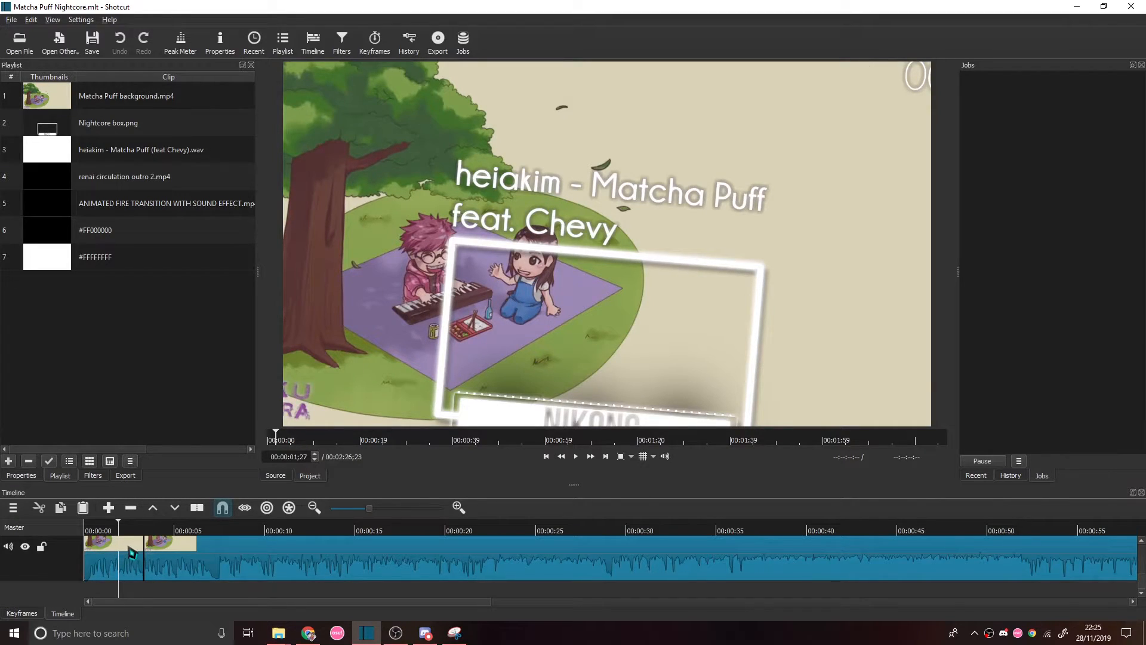
click(131, 552)
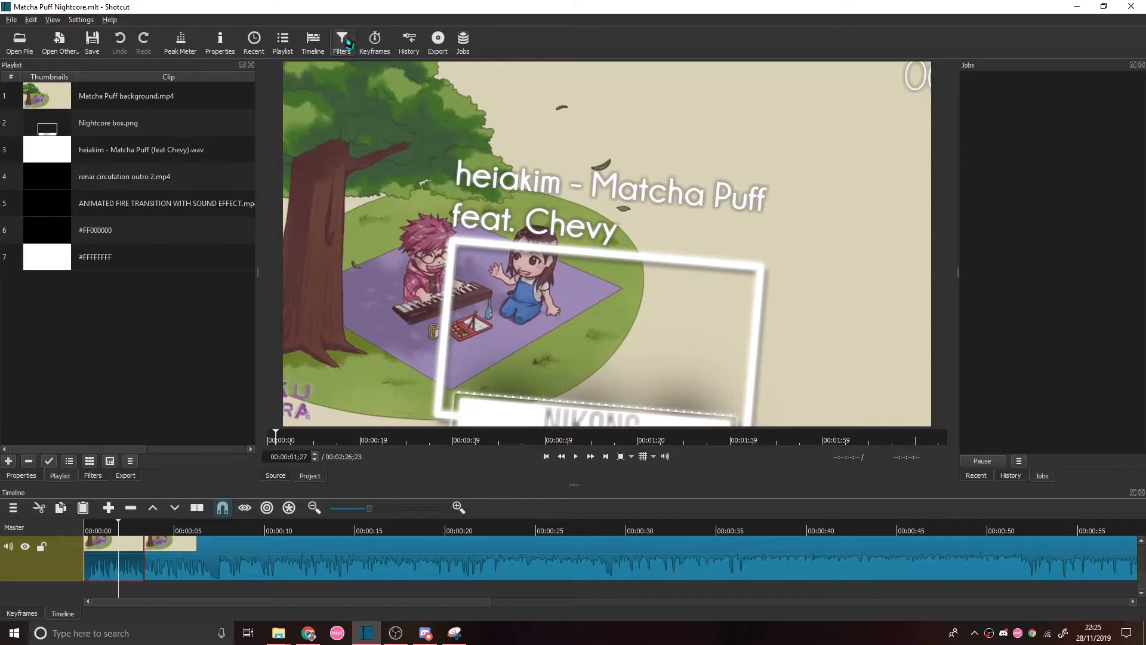
click(342, 40)
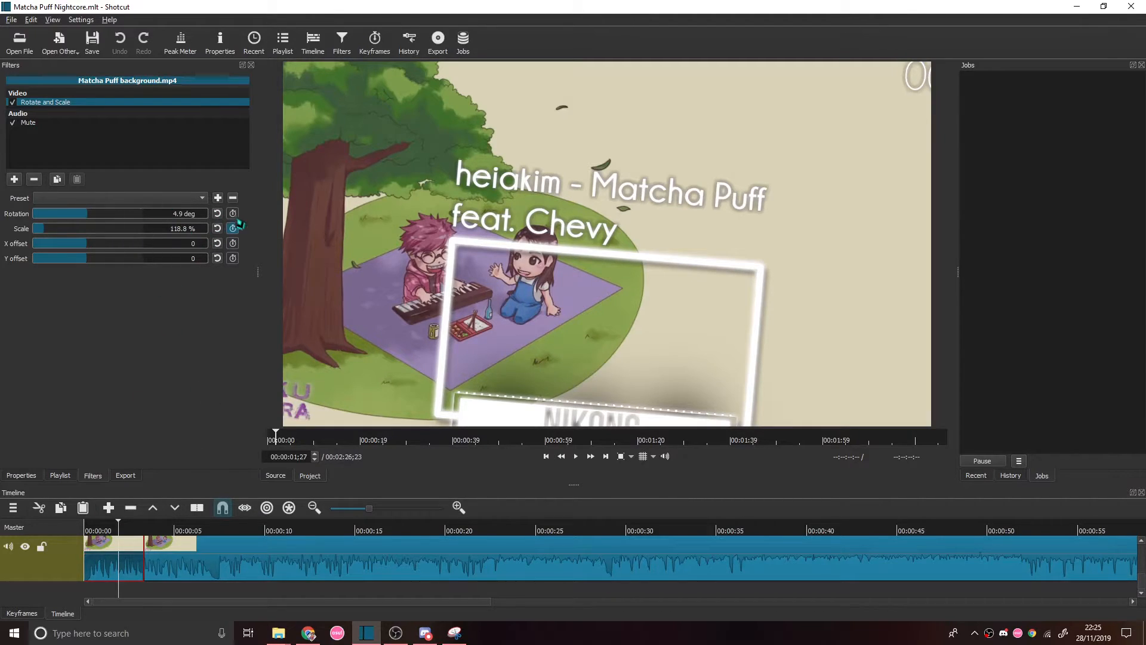
Examine the Nightcore box.png clip on track V2 and view the frame at 00:00:06;17.
scroll(161, 558, up, 3)
scroll(161, 558, down, 3)
scroll(166, 567, up, 3)
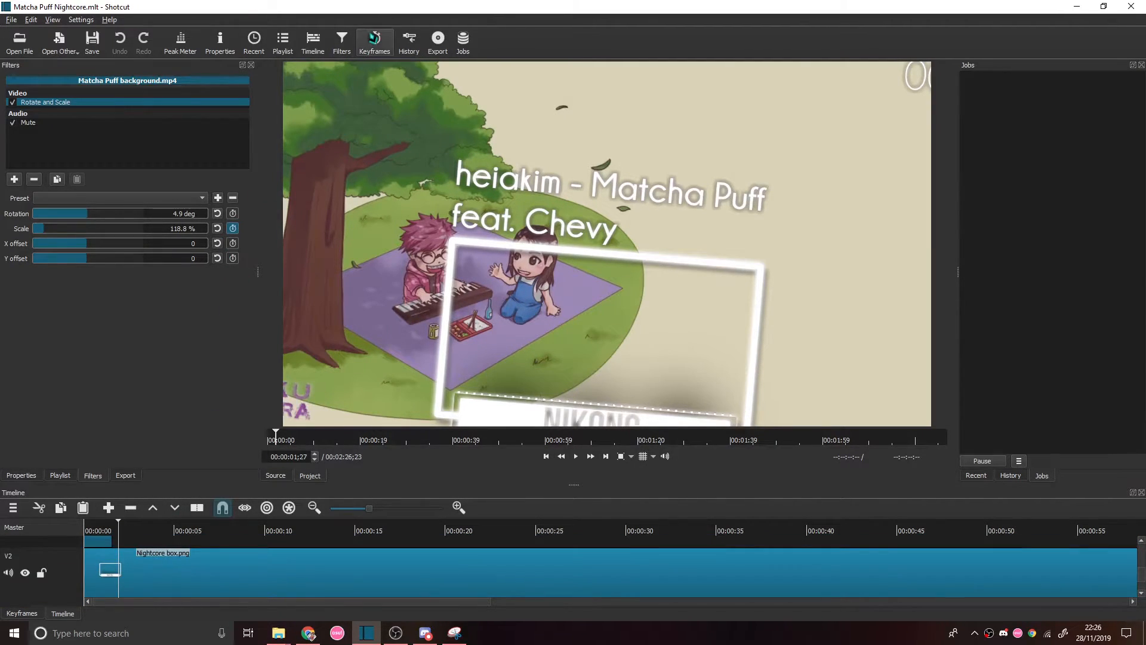
scroll(156, 558, down, 3)
scroll(157, 558, up, 3)
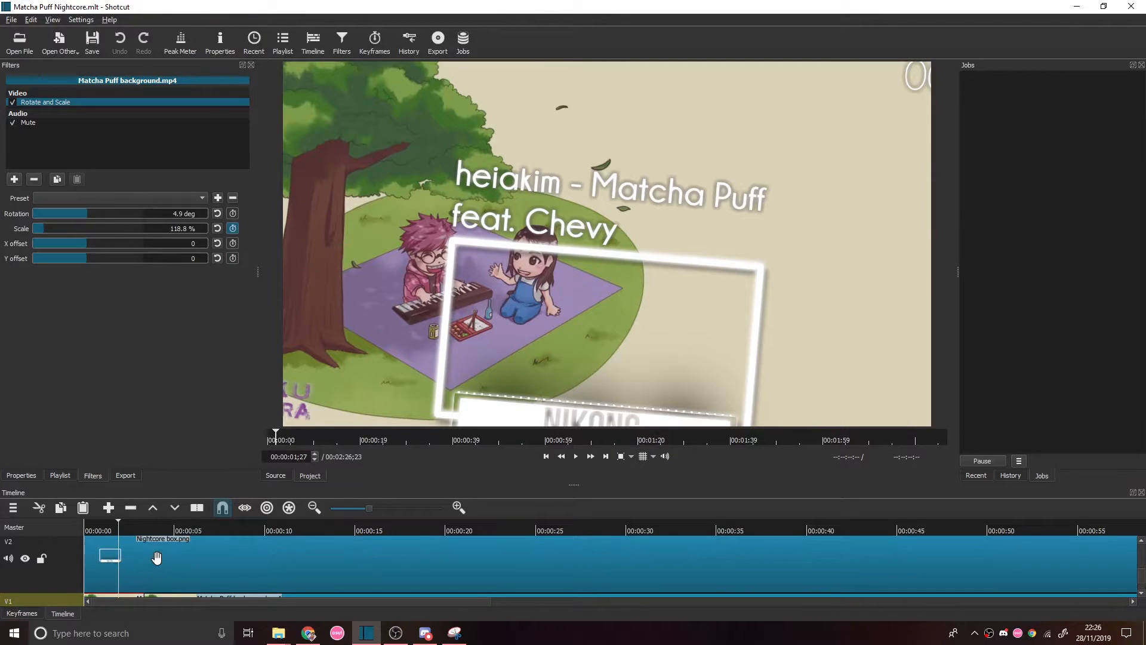
click(203, 530)
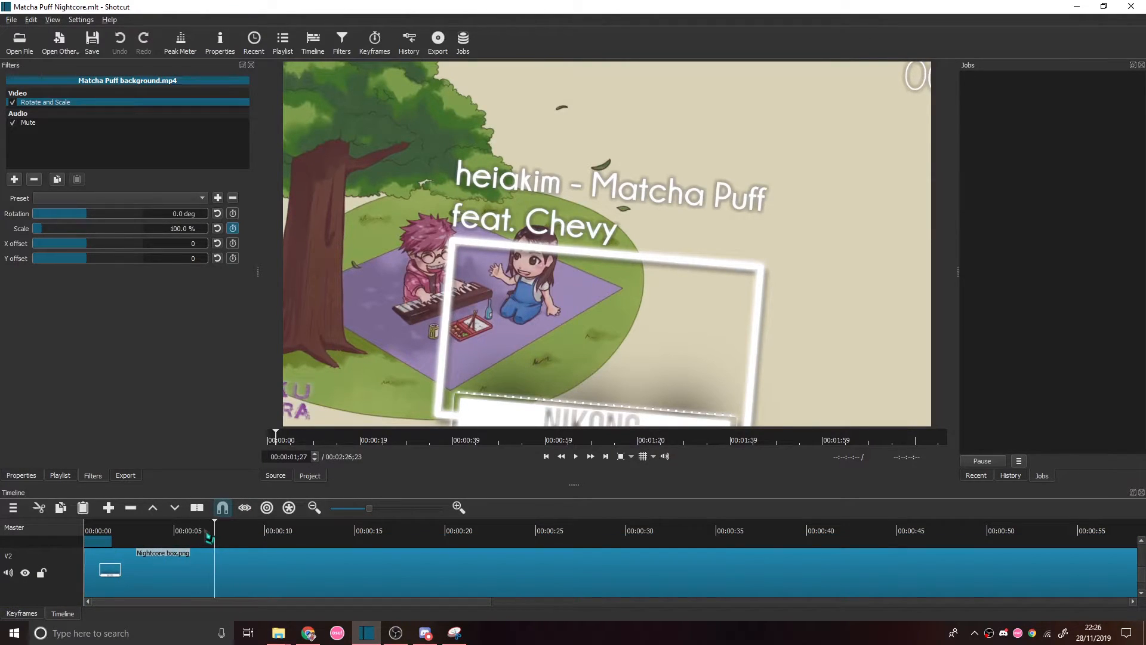
scroll(218, 555, down, 1)
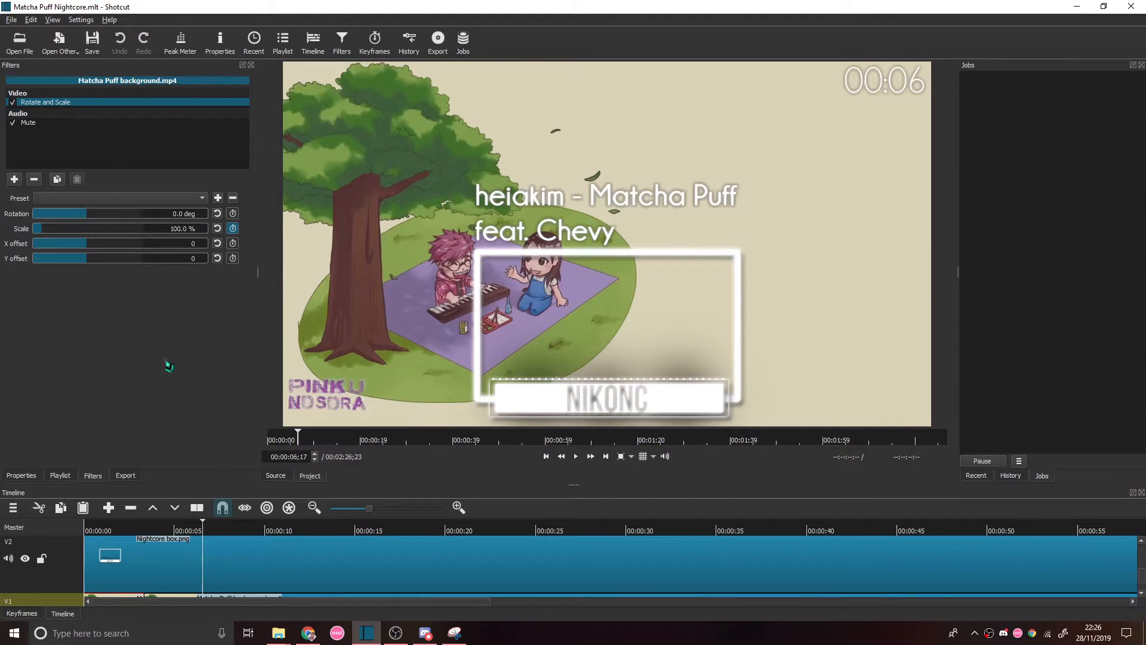
scroll(154, 581, down, 3)
scroll(197, 544, up, 4)
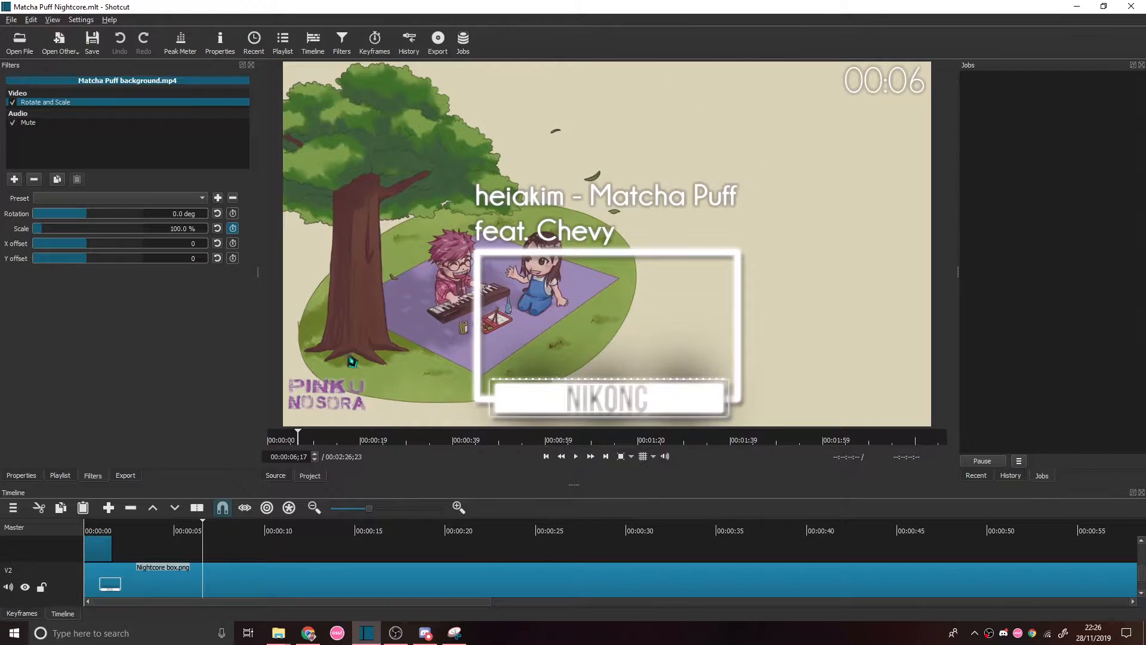
scroll(181, 590, up, 1)
scroll(306, 568, down, 2)
scroll(231, 557, up, 2)
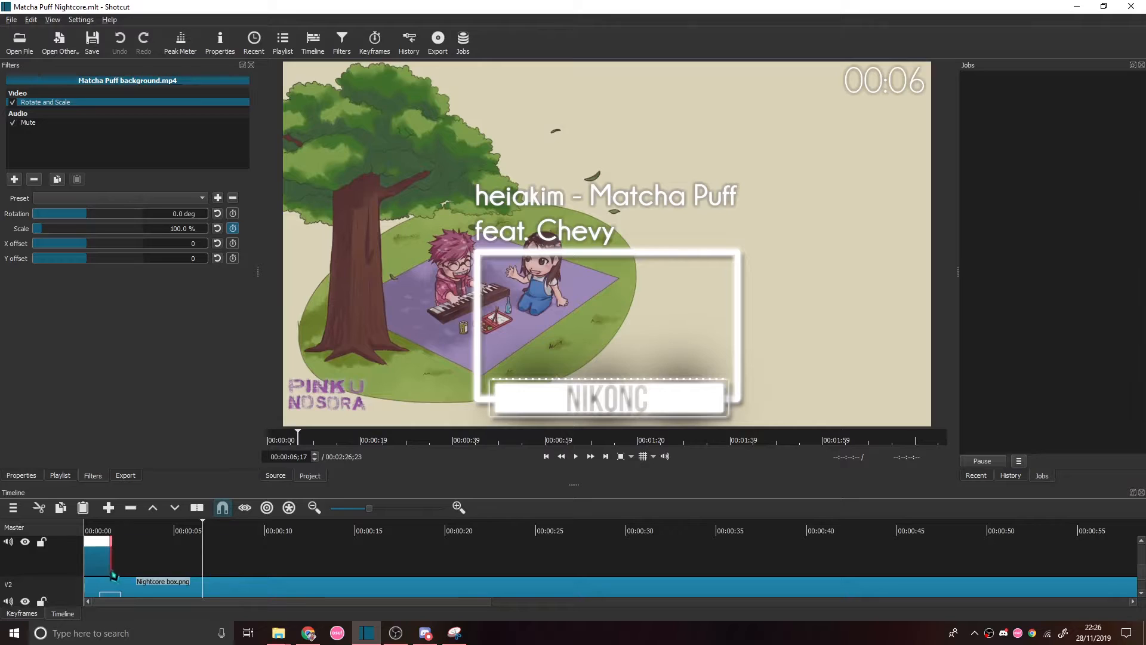
View the frame at 00:00:00;21 and show the Opacity filter of the white colour clip on track V3.
scroll(113, 573, up, 2)
click(96, 531)
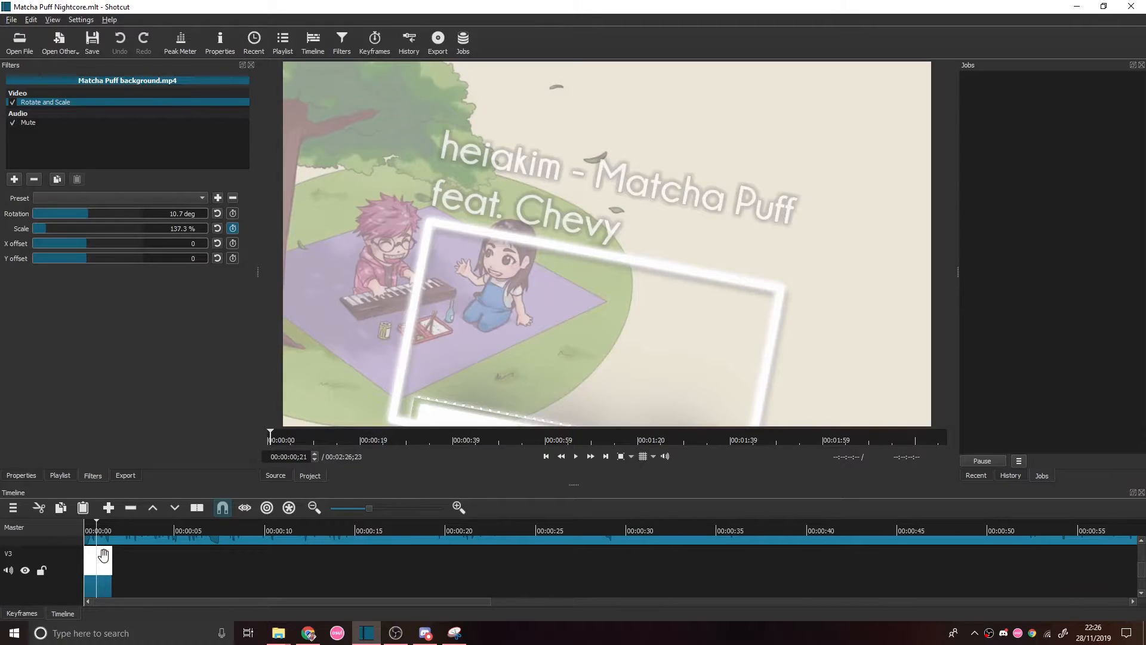
click(103, 555)
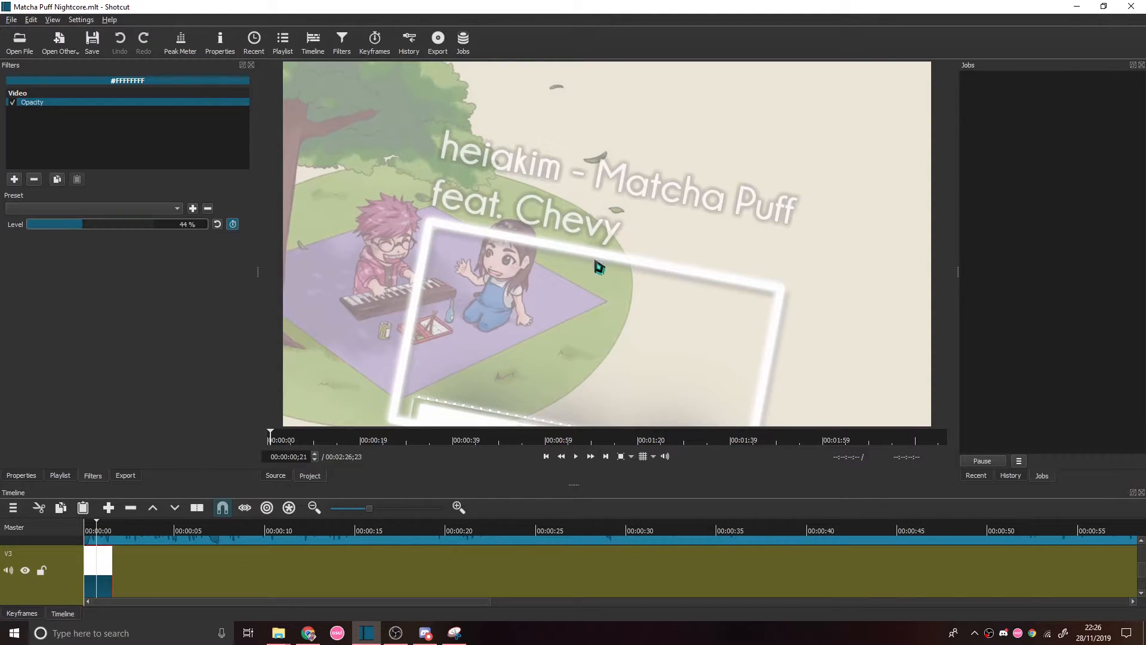
View the frame at 00:00:06;23 and show the Audio Spectrum Visualisation filter of the song clip on track V4.
scroll(169, 579, up, 3)
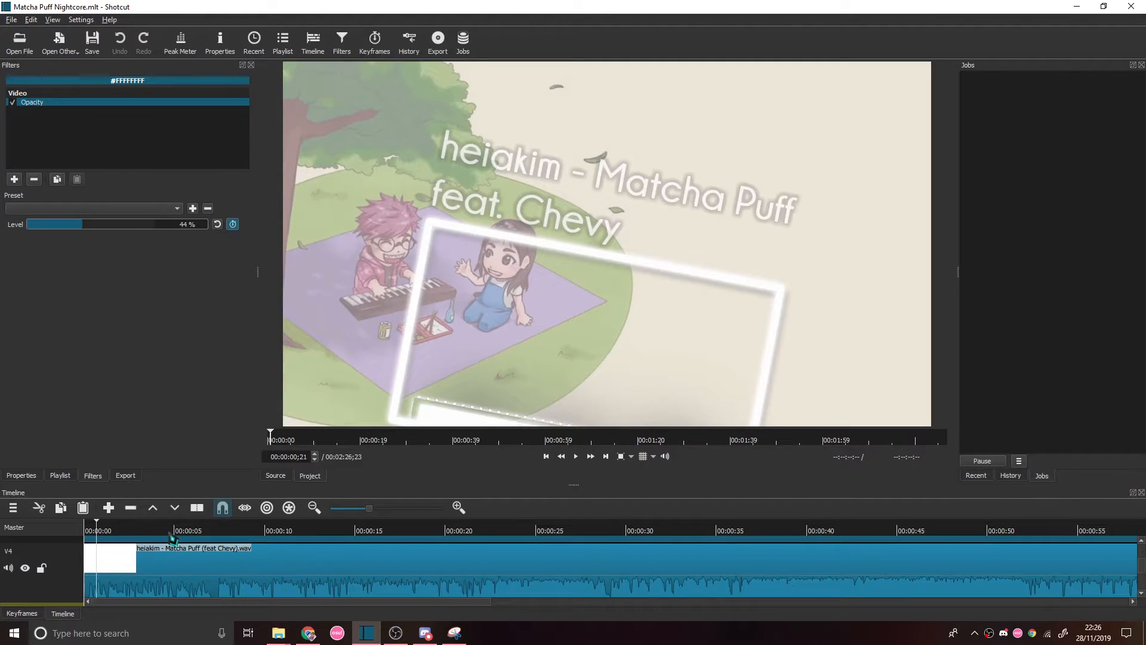
click(207, 532)
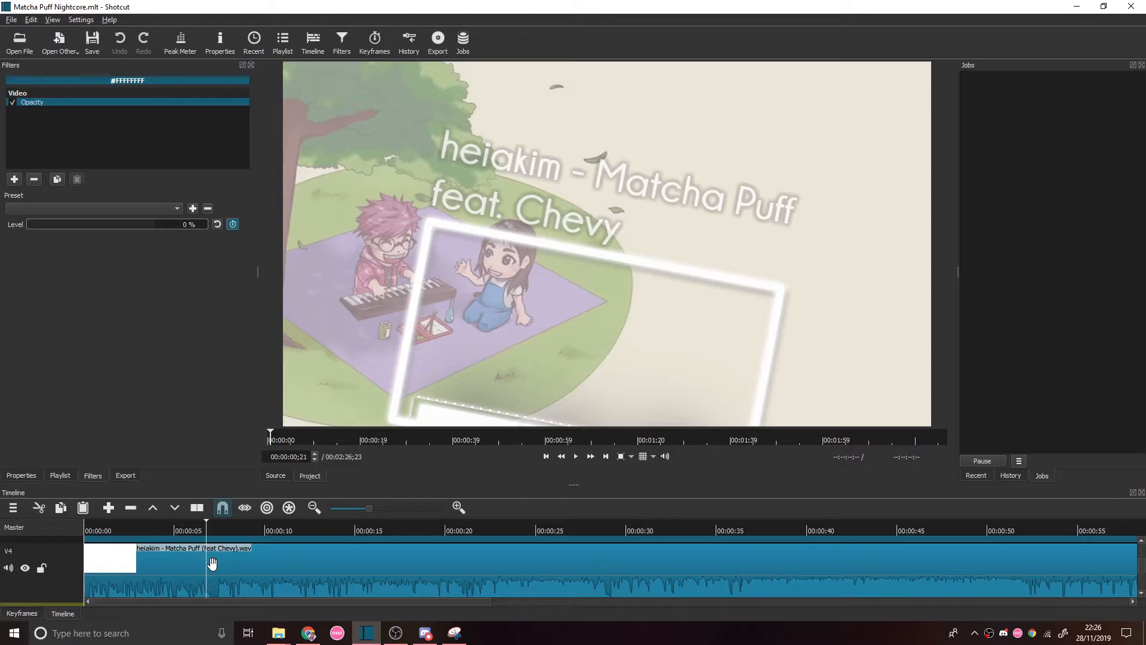
click(215, 567)
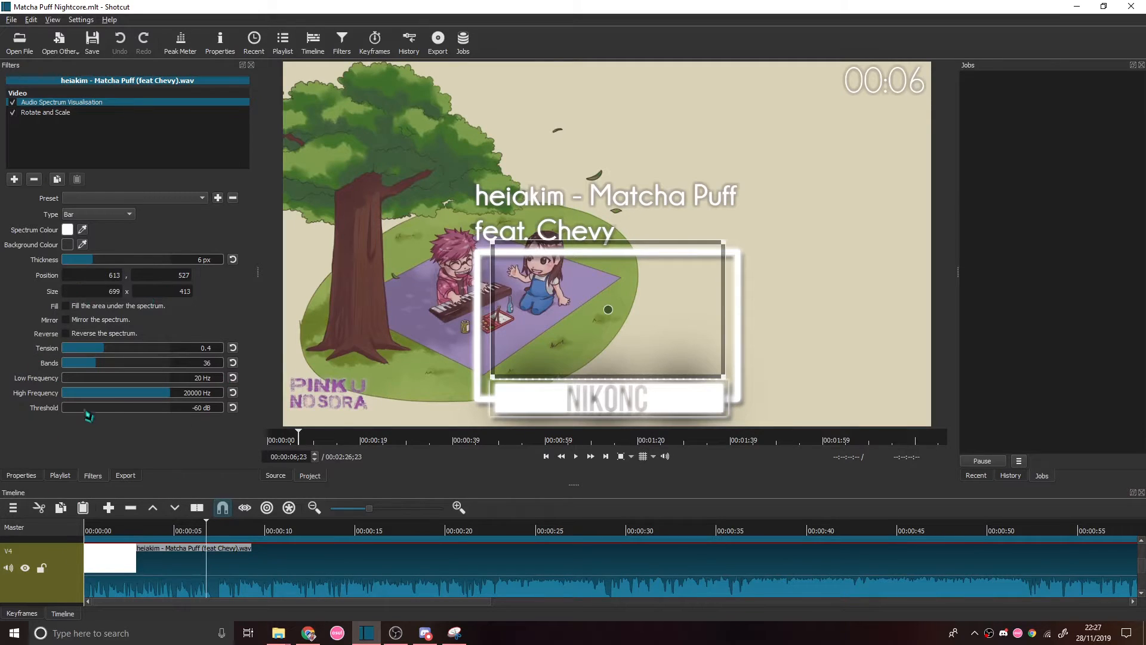
Inspect the Timer, Chroma Key: Simple and Glow filters of the black colour clip on track V5.
scroll(242, 550, up, 3)
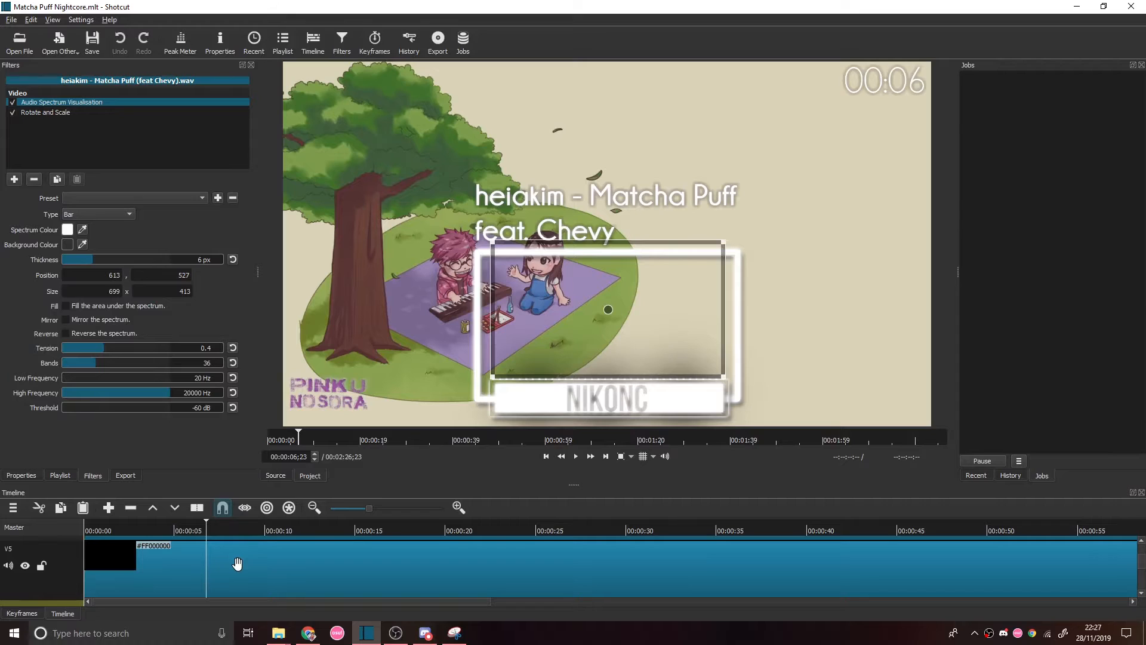
click(237, 564)
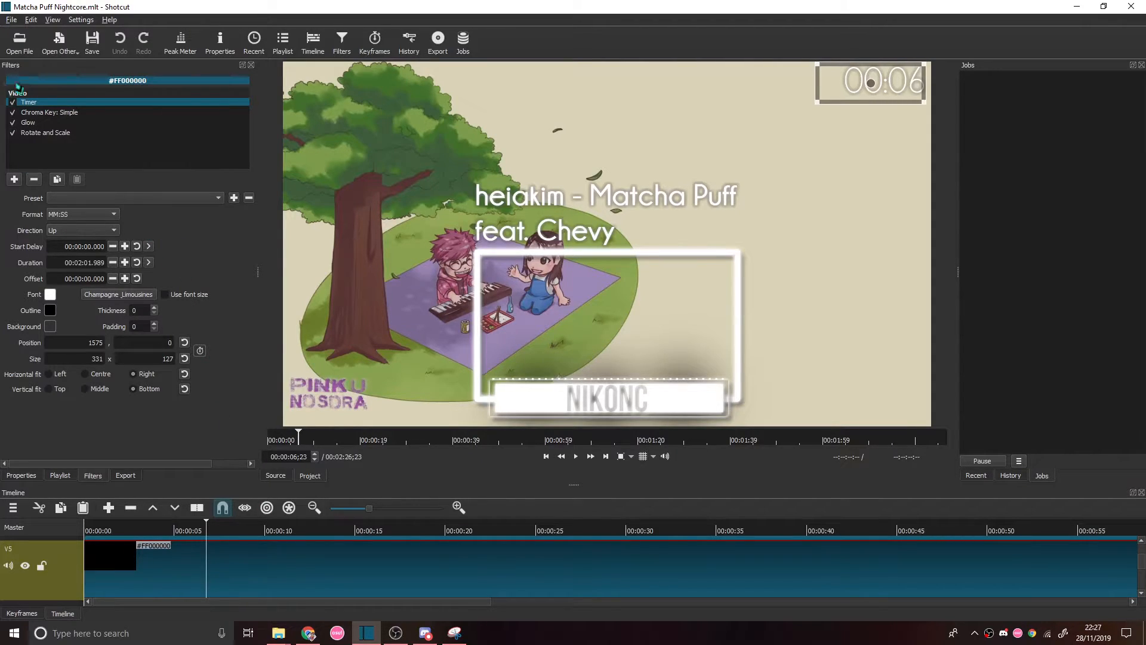
click(70, 113)
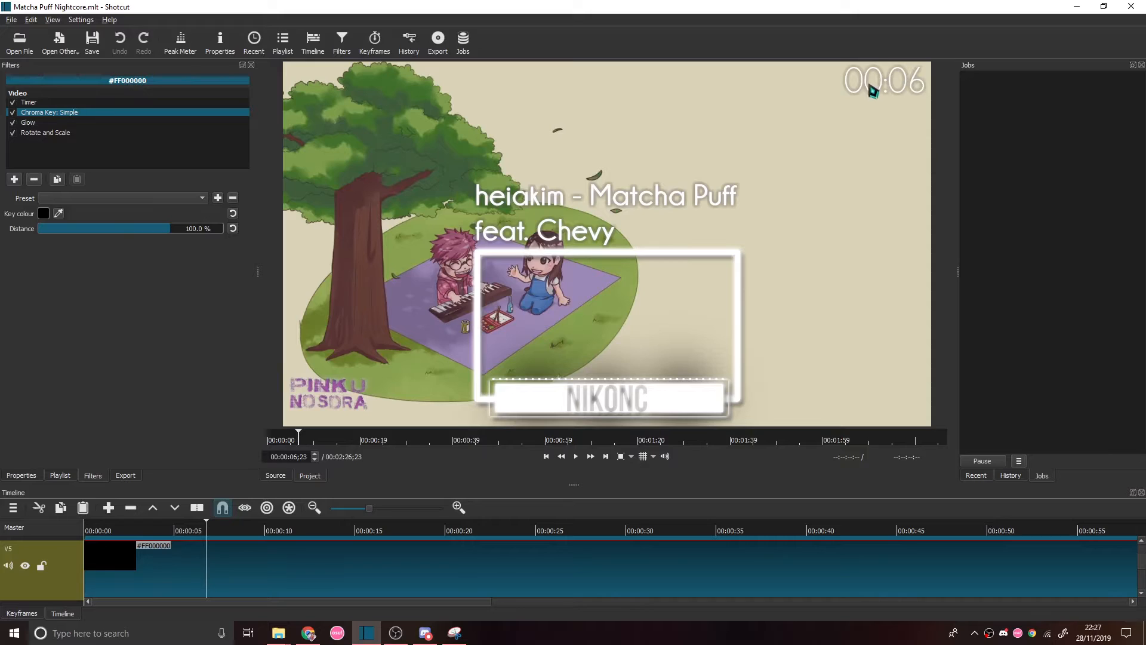
click(36, 126)
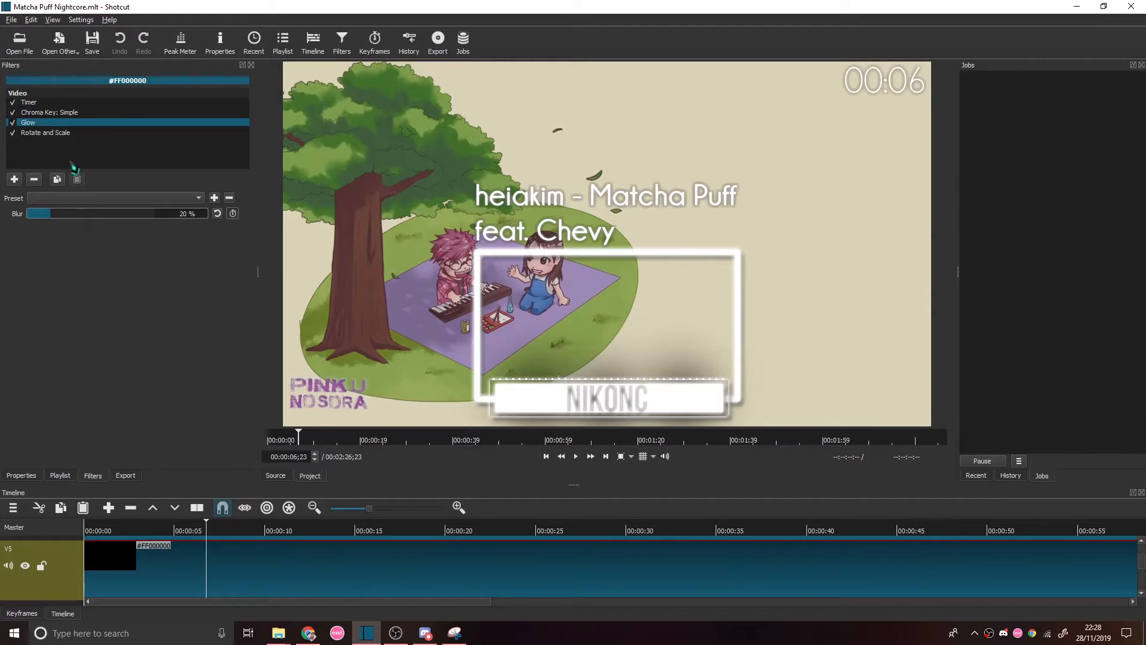
Inspect the Chroma Key: Simple and Fade In Video filters of the black colour clip on track V6.
scroll(201, 570, down, 1)
scroll(188, 581, up, 2)
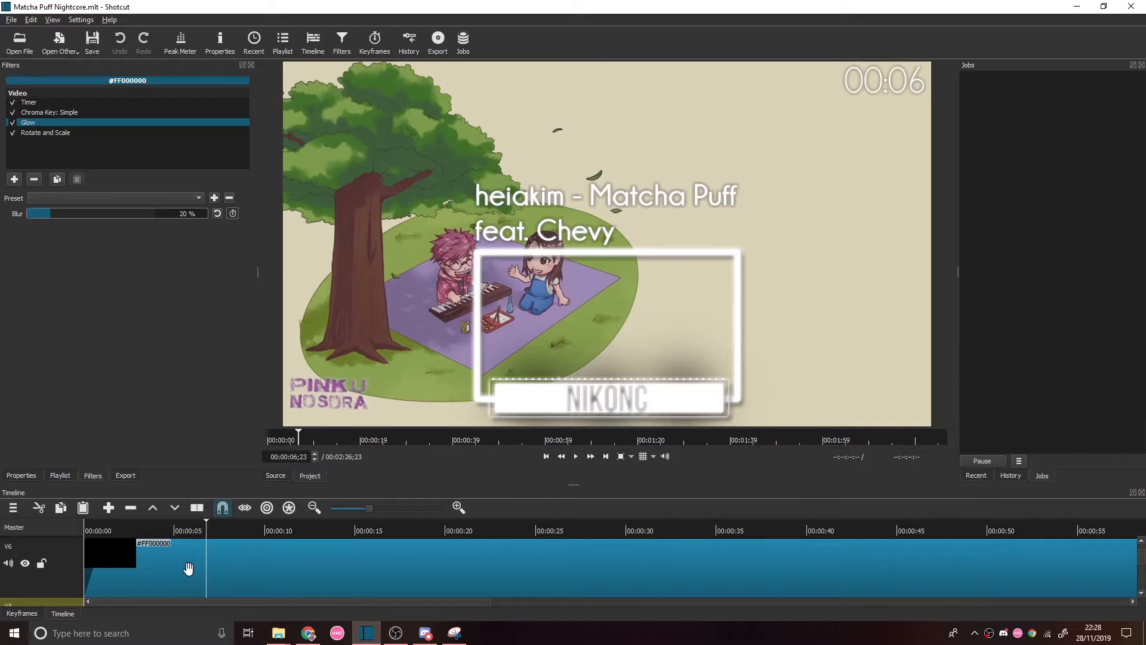
click(188, 568)
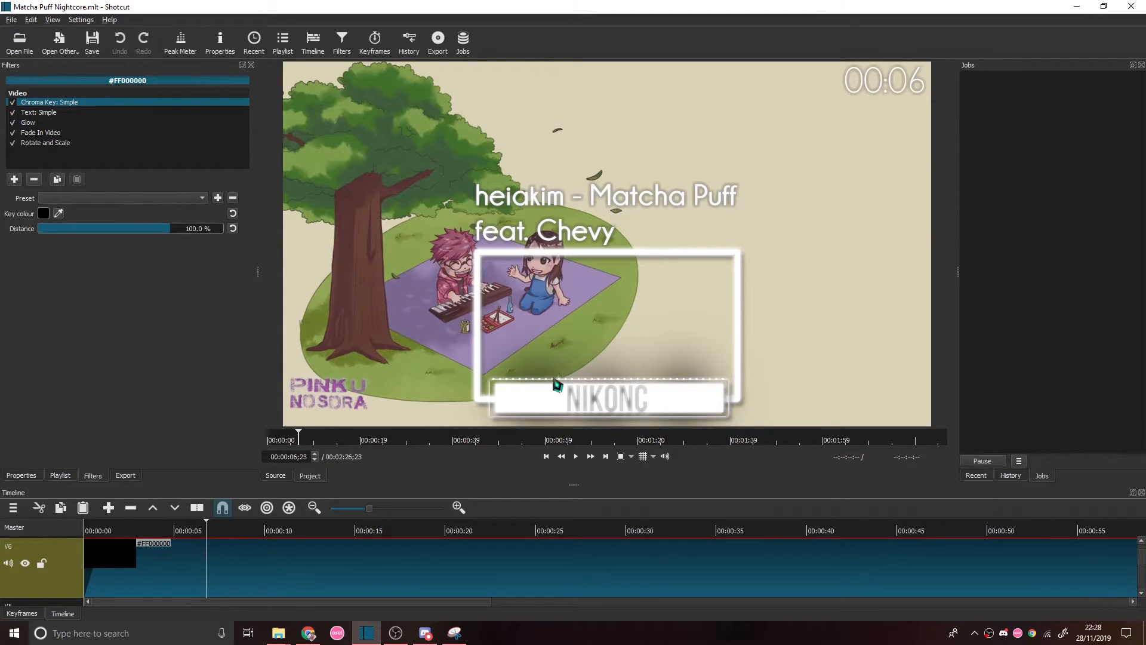
scroll(210, 574, down, 1)
scroll(210, 575, up, 1)
scroll(213, 590, right, 1)
scroll(172, 595, left, 1)
scroll(268, 563, down, 1)
scroll(268, 562, down, 1)
scroll(267, 561, up, 2)
click(52, 135)
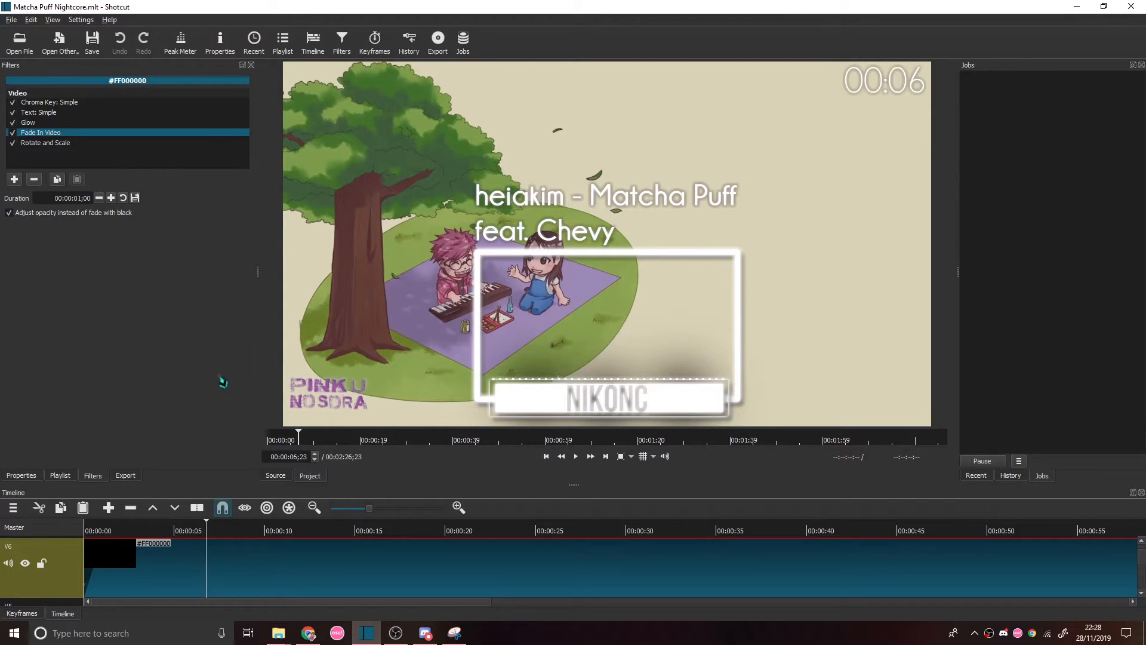
Inspect the Chroma Key: Simple filter of the fire transition clip on track V7 and view frames at 00:02:01;19 and 00:02:02;15.
scroll(134, 552, down, 3)
scroll(135, 557, down, 1)
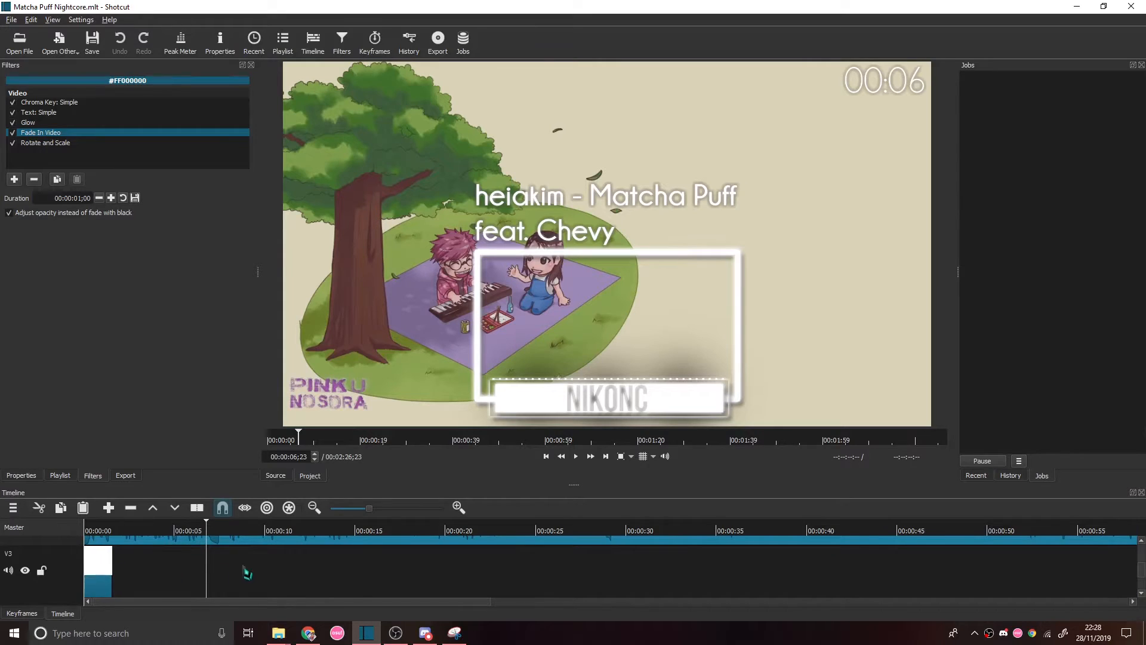
scroll(237, 574, up, 4)
drag(227, 603, 925, 628)
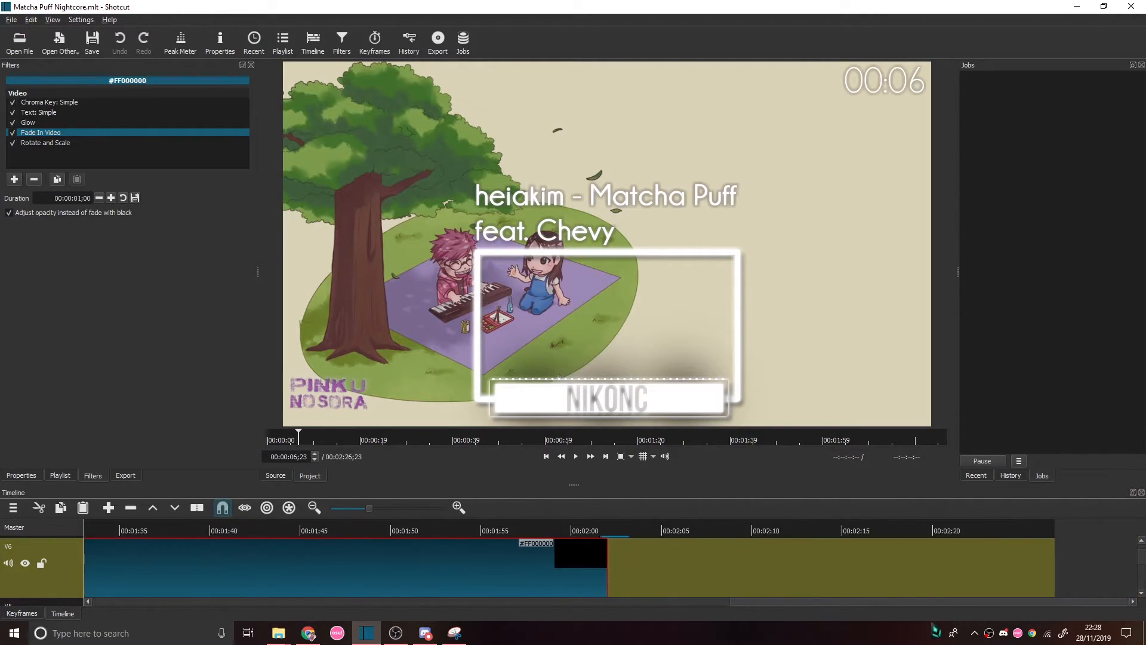
scroll(662, 555, down, 4)
scroll(663, 555, up, 5)
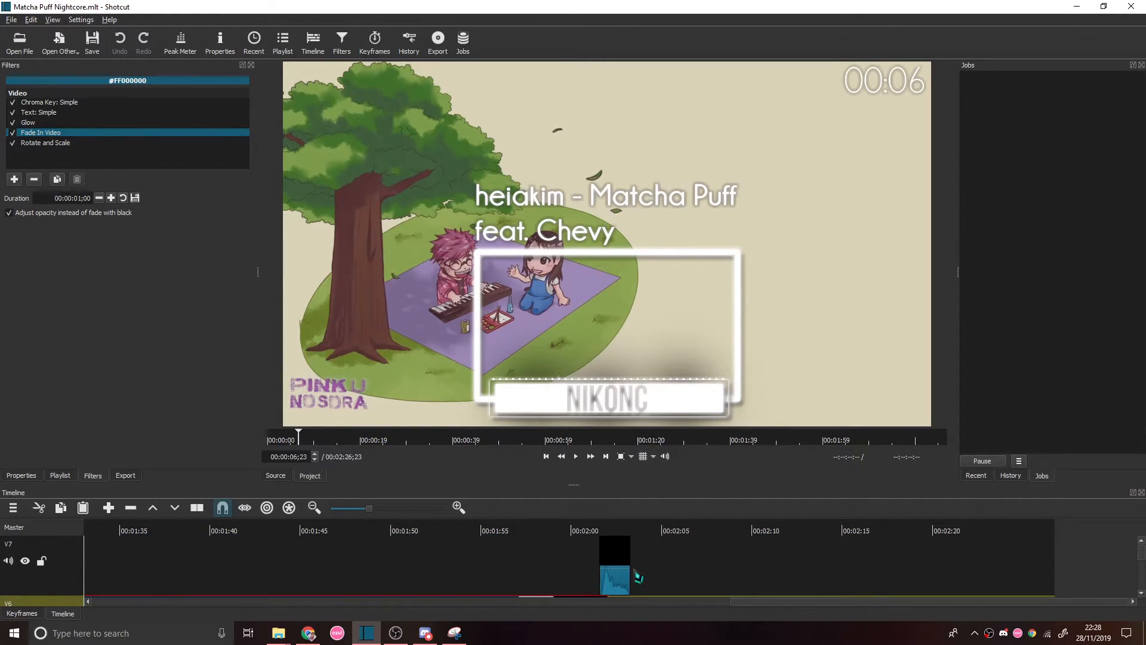
click(610, 533)
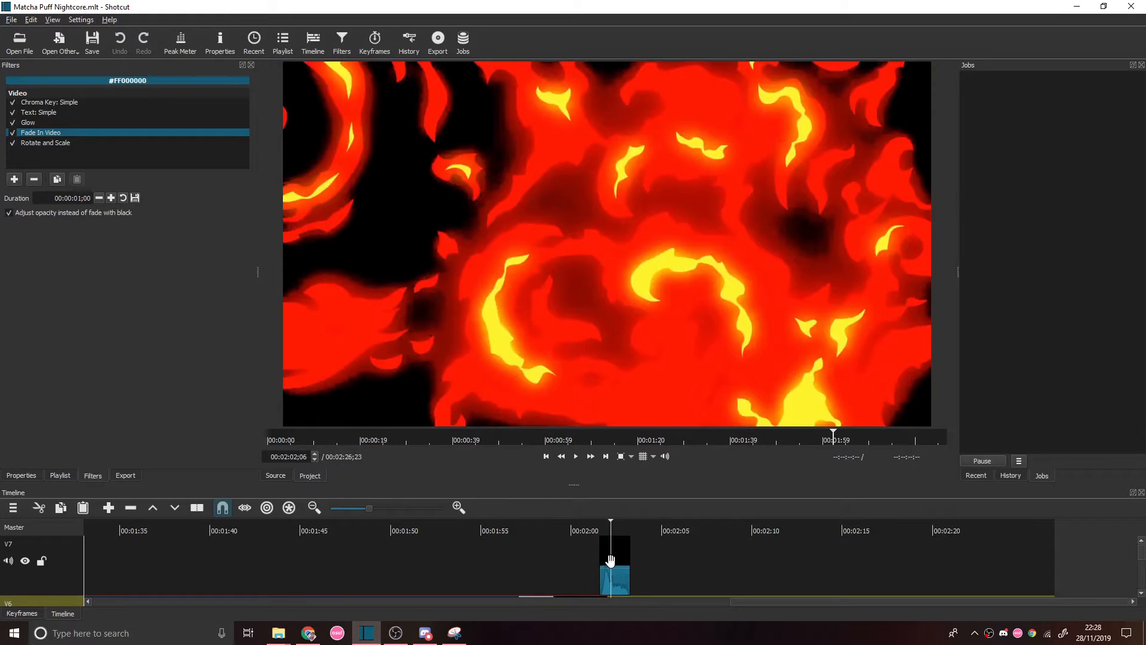
click(610, 559)
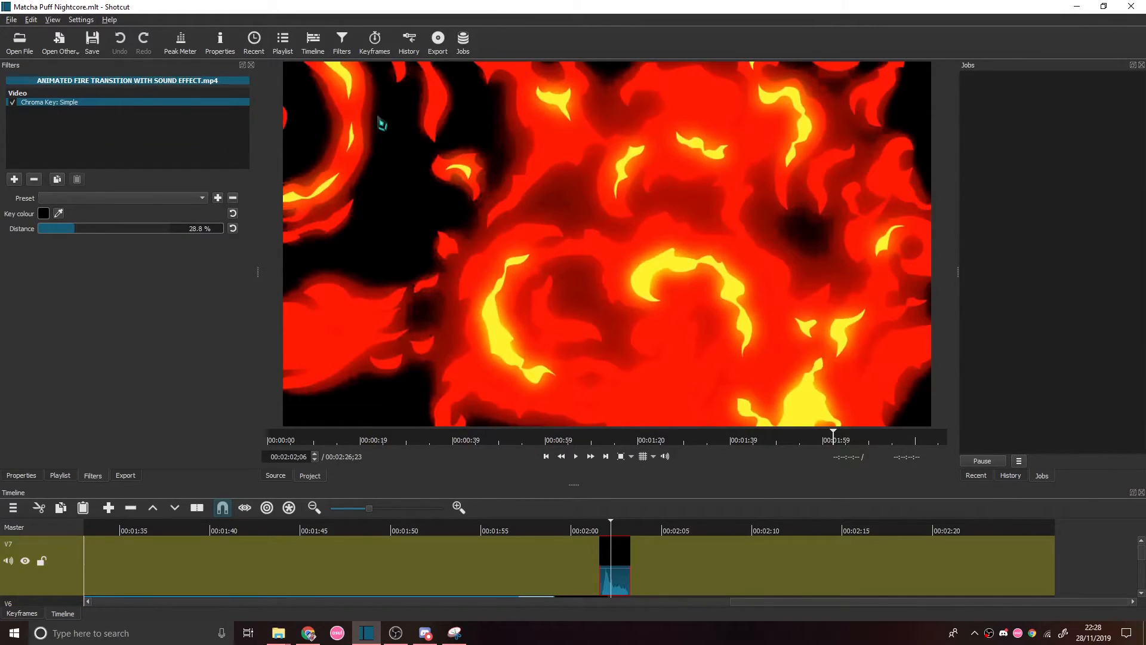
click(601, 530)
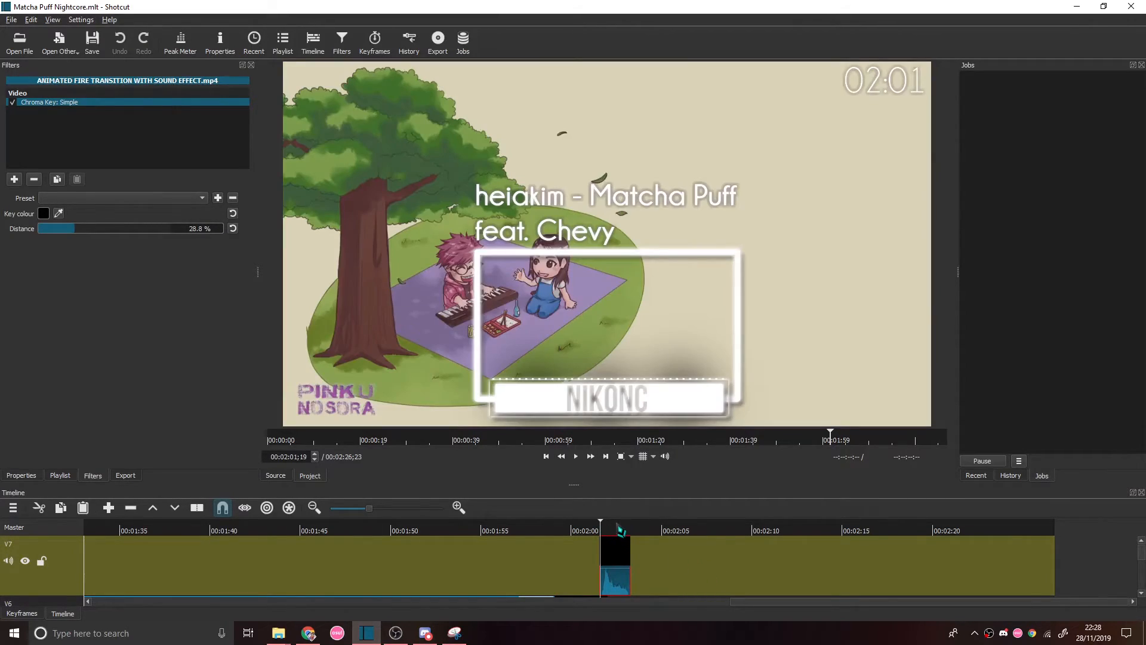
click(617, 530)
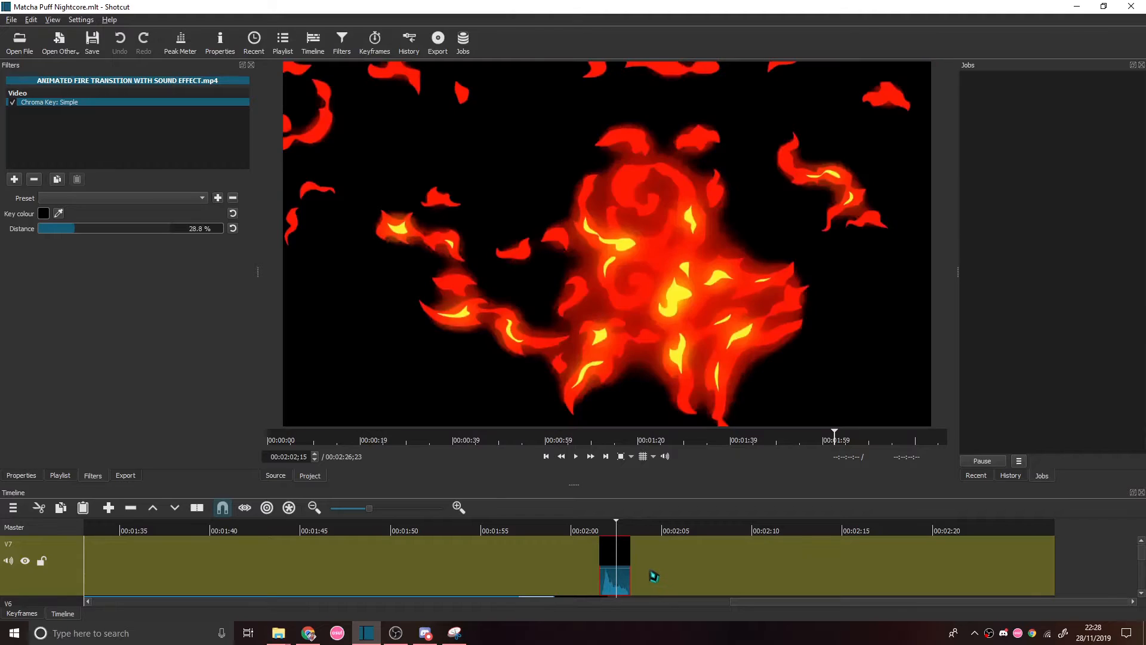
Examine how the clips on the lower tracks end, then return to the start of the timeline at track V7.
scroll(653, 575, down, 3)
scroll(664, 573, down, 3)
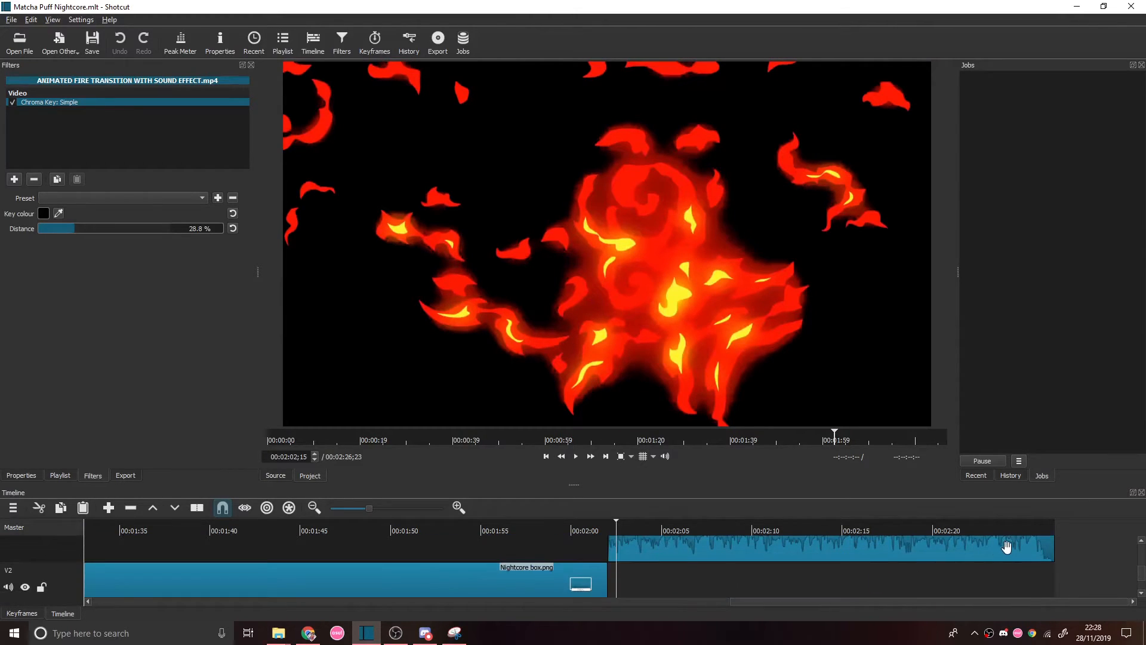
scroll(586, 602, left, 2)
drag(740, 605, 57, 596)
scroll(397, 562, up, 2)
scroll(397, 562, up, 4)
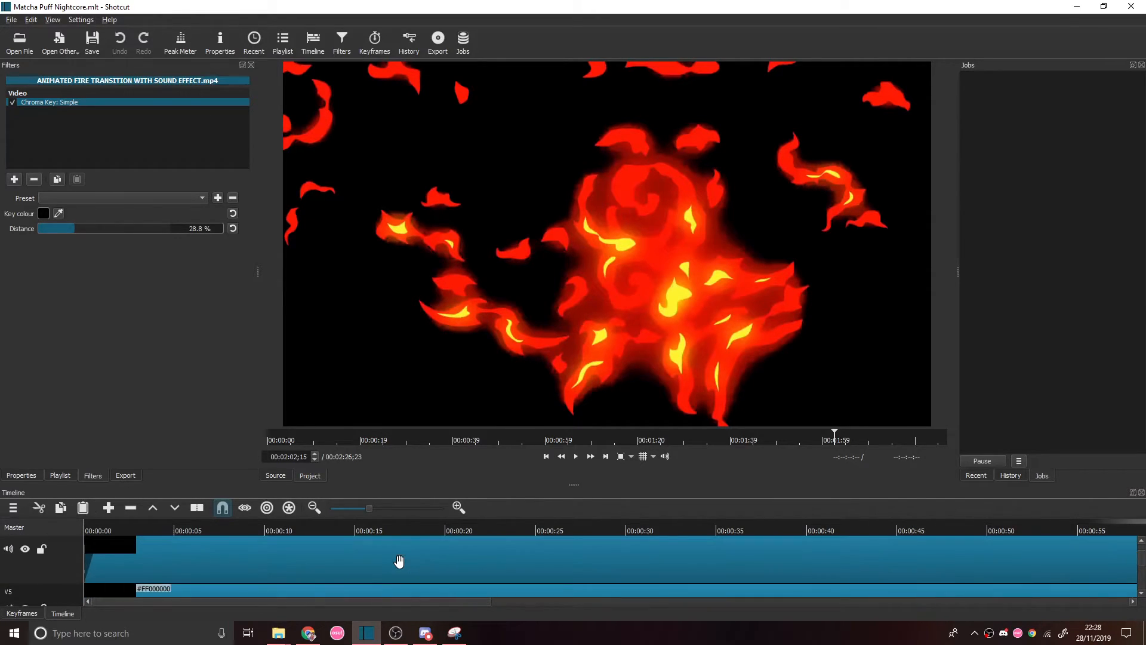
scroll(398, 561, up, 2)
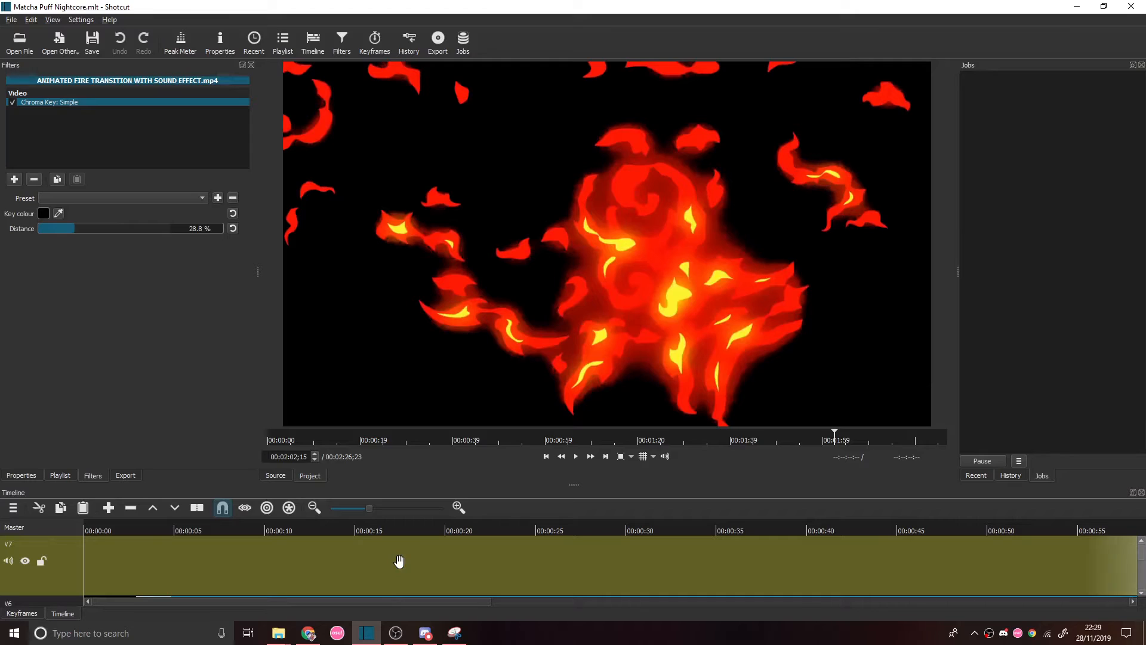